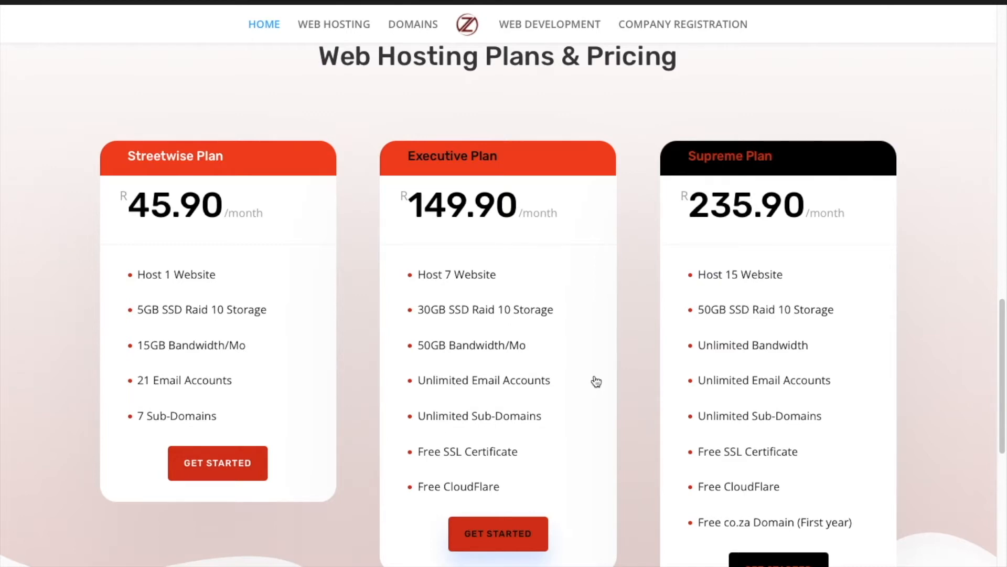
# - Open the company registration page and review its plans and pricing
pyautogui.scroll(20, 596, 382)
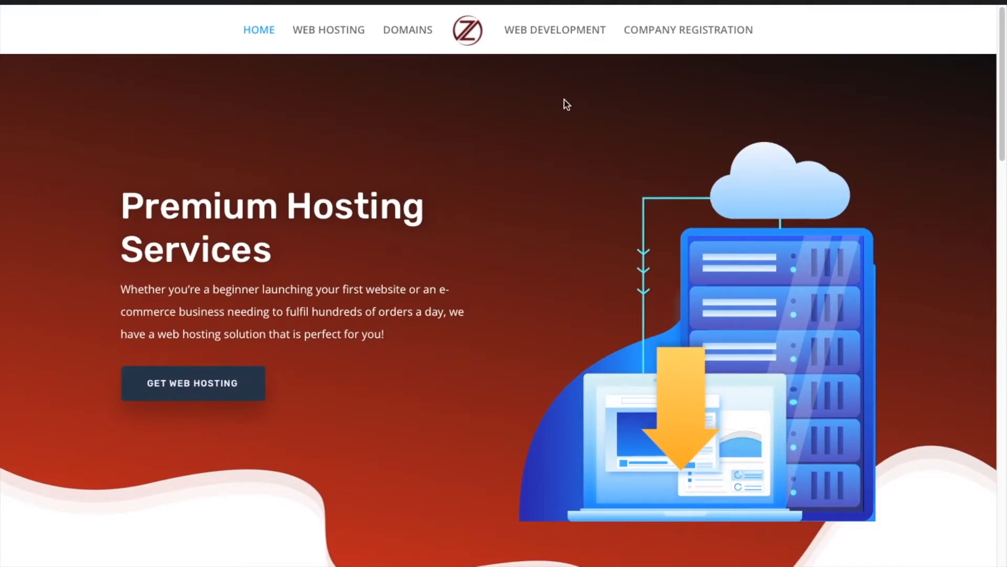
pyautogui.click(652, 32)
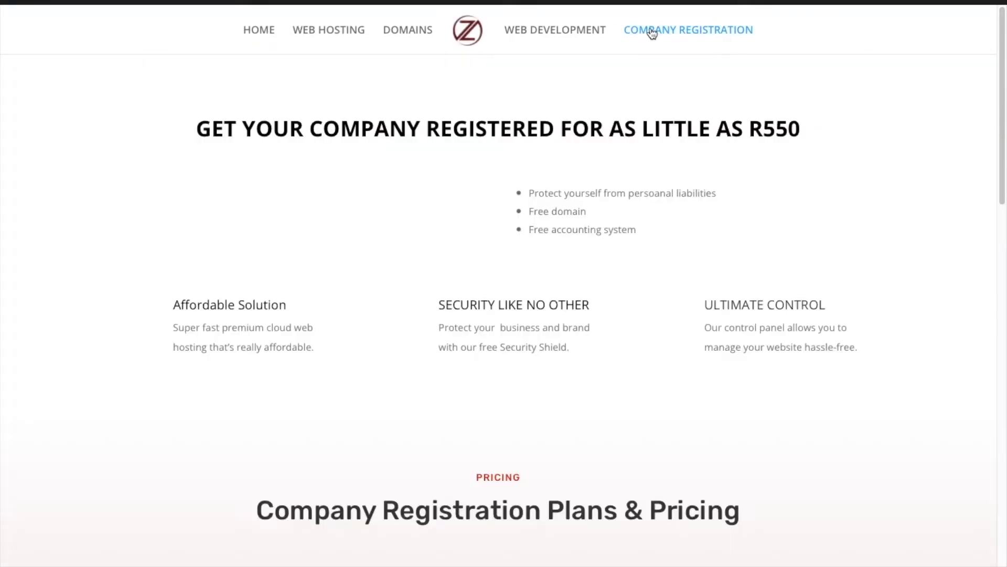
pyautogui.scroll(-3, 622, 389)
pyautogui.scroll(-5, 624, 390)
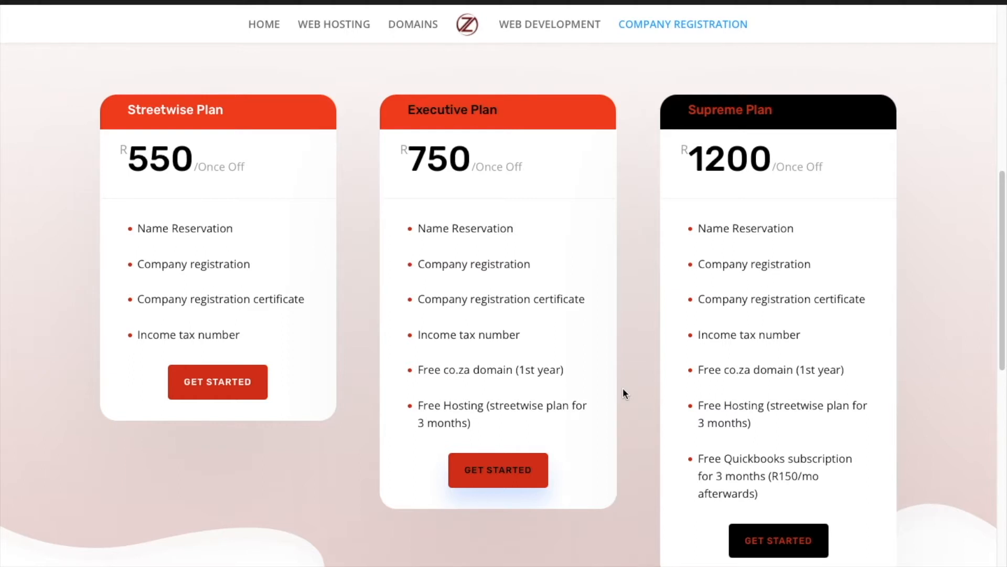
# - Open the web development page and compare the Streetwise, Executive and Supreme plans
pyautogui.click(543, 25)
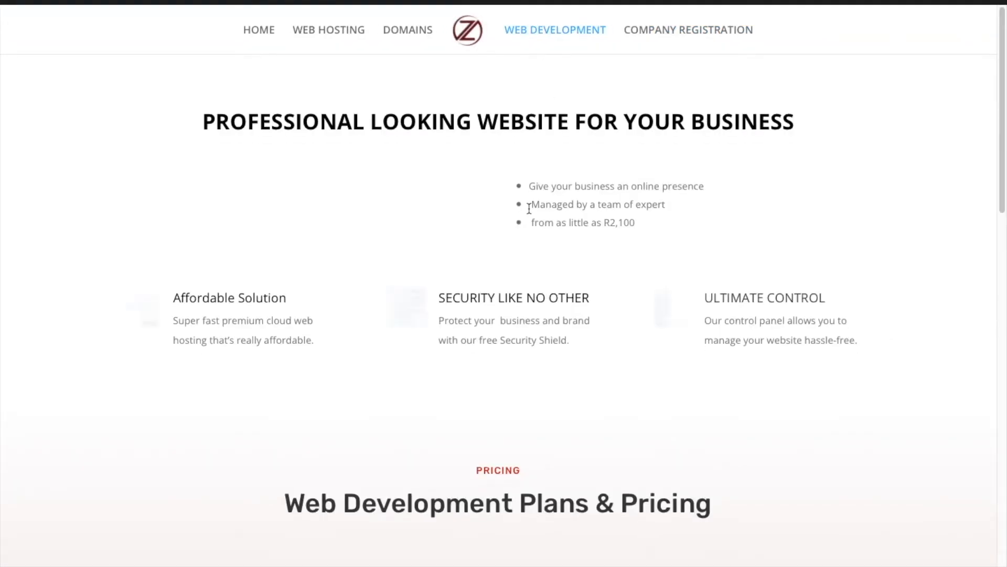
pyautogui.scroll(-10, 529, 208)
pyautogui.scroll(2, 529, 209)
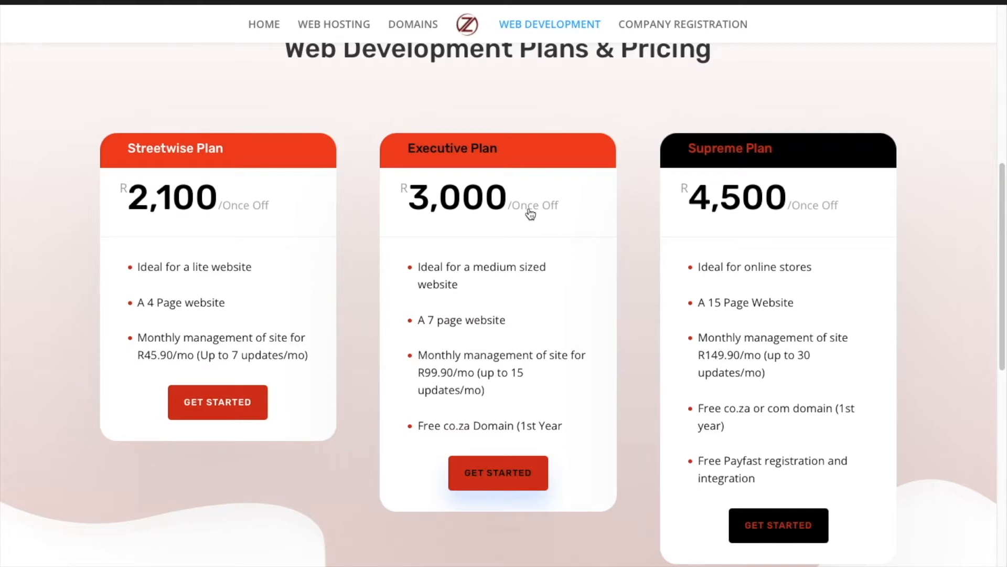
pyautogui.scroll(1, 531, 214)
pyautogui.scroll(-2, 531, 214)
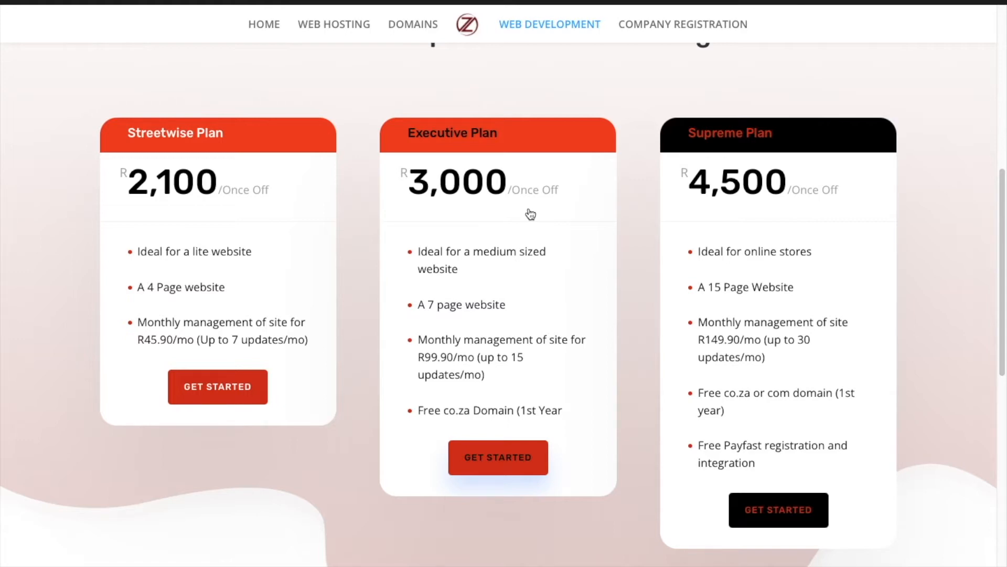
pyautogui.scroll(8, 530, 214)
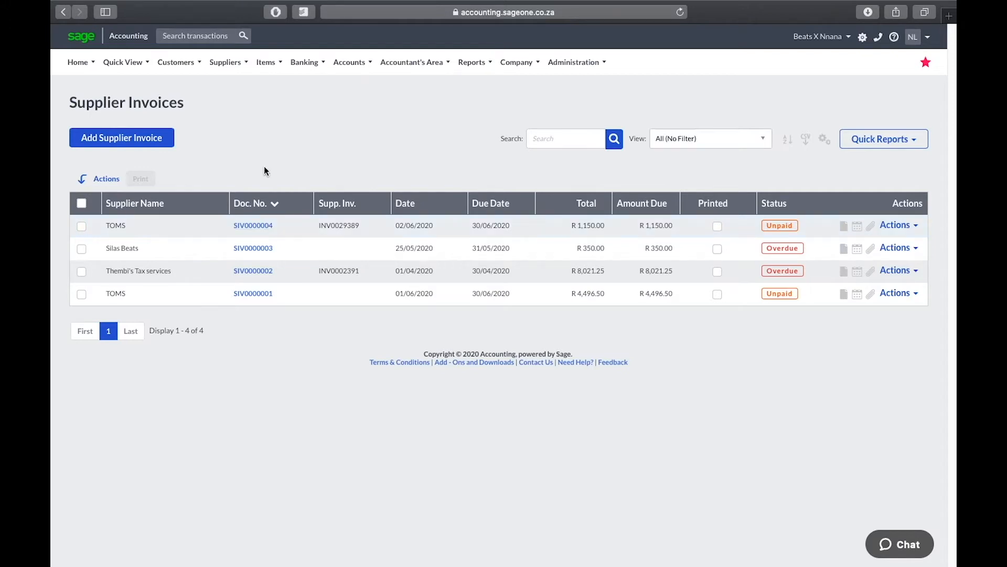
# - Start a new supplier payment from the Supplier Payments list and dismiss the Getting Started overview
pyautogui.moveTo(238, 55)
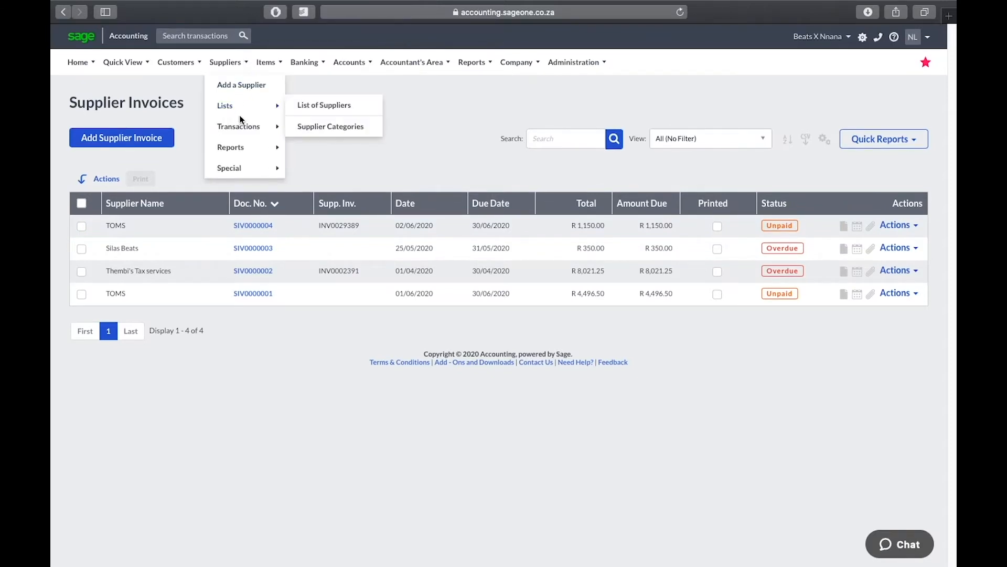
pyautogui.moveTo(242, 126)
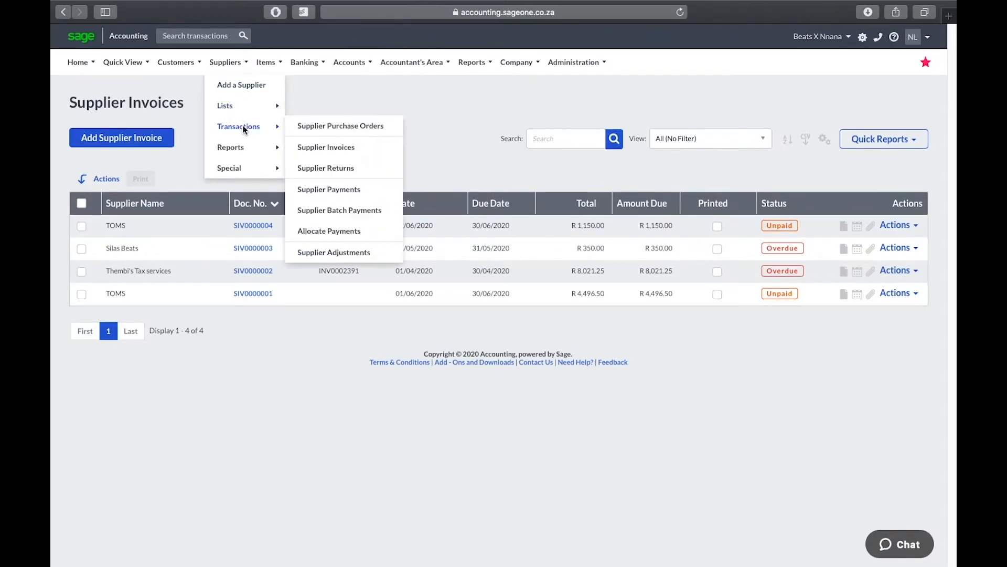
pyautogui.click(341, 190)
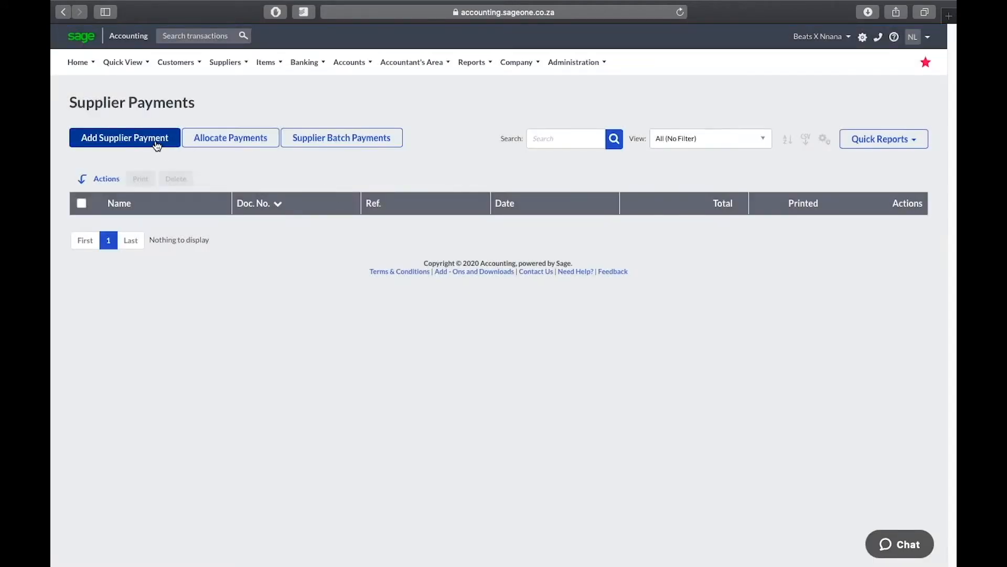
pyautogui.click(157, 146)
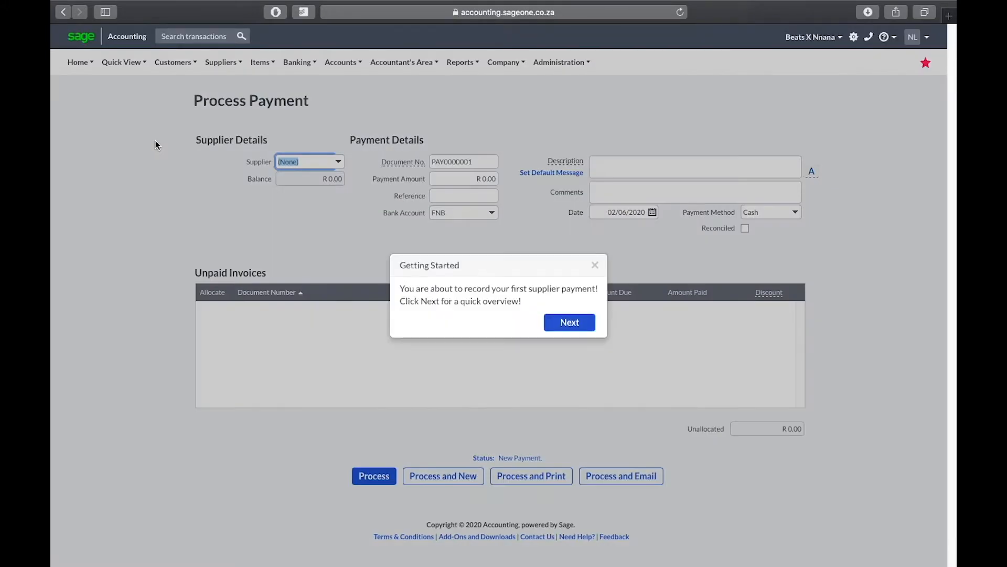
pyautogui.click(595, 265)
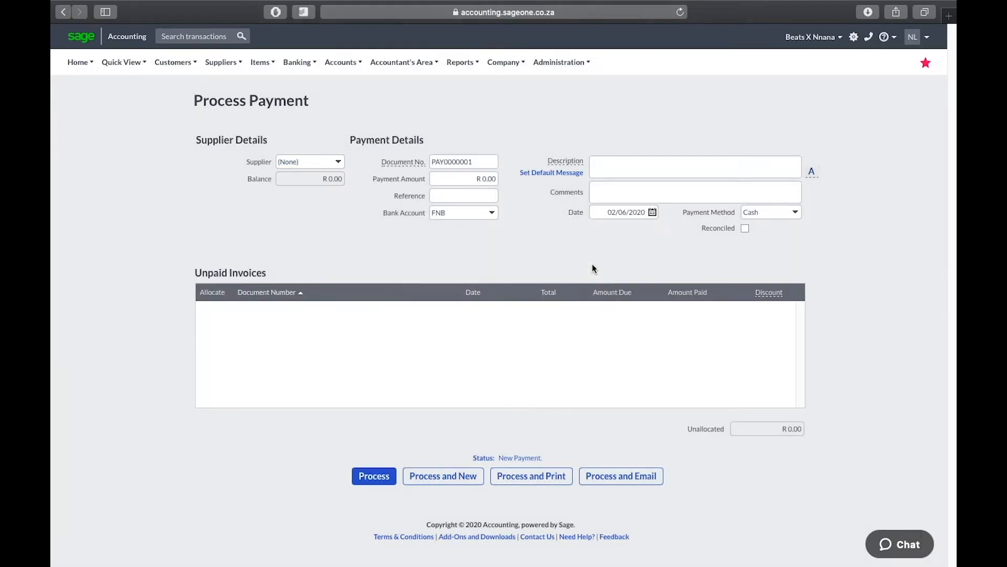
# - Fill in the payment for supplier TOMS with an amount of R 5,000.00 and the reference BXN00198
pyautogui.click(341, 161)
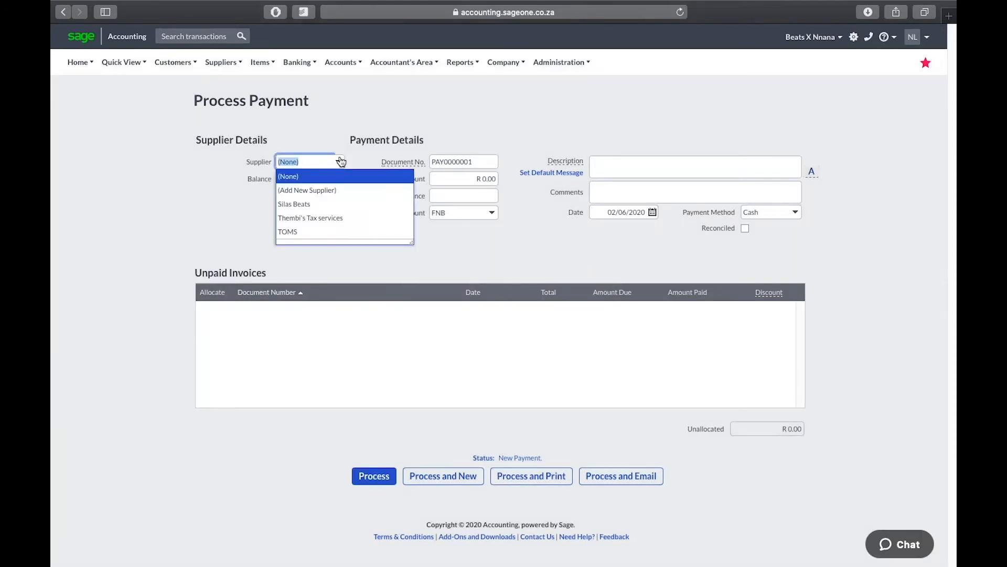
pyautogui.click(323, 232)
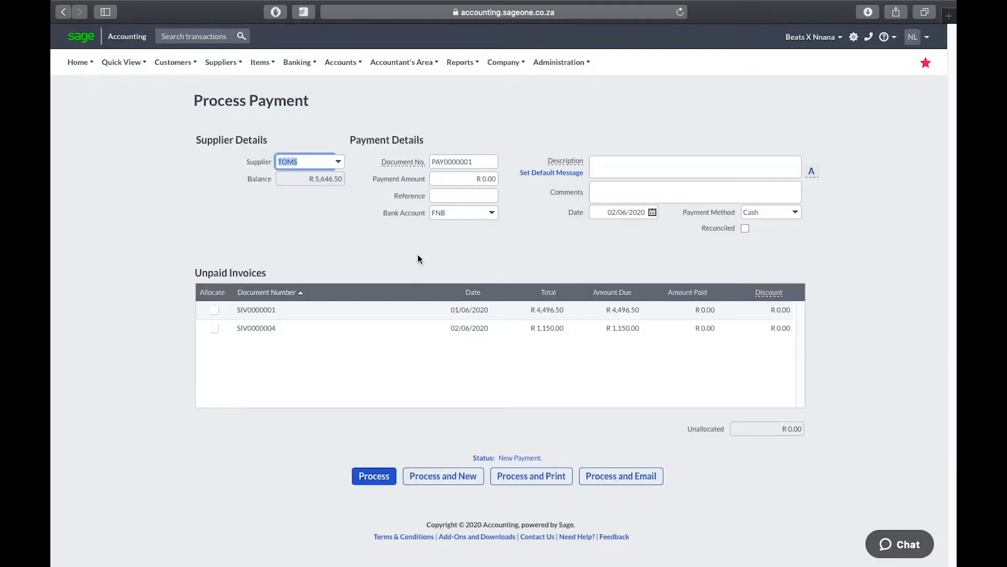
pyautogui.click(470, 174)
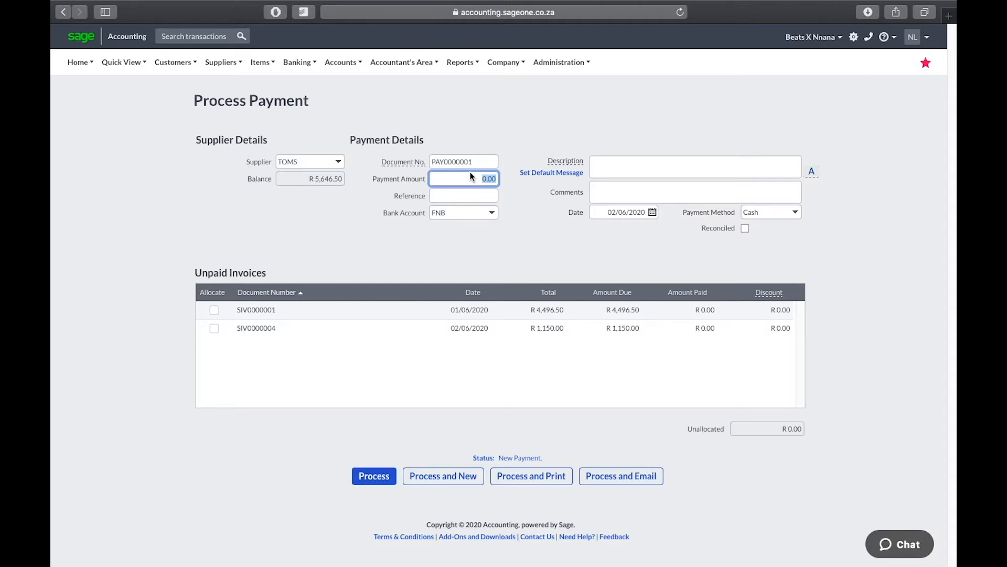
pyautogui.write('5000')
pyautogui.press('Tab')
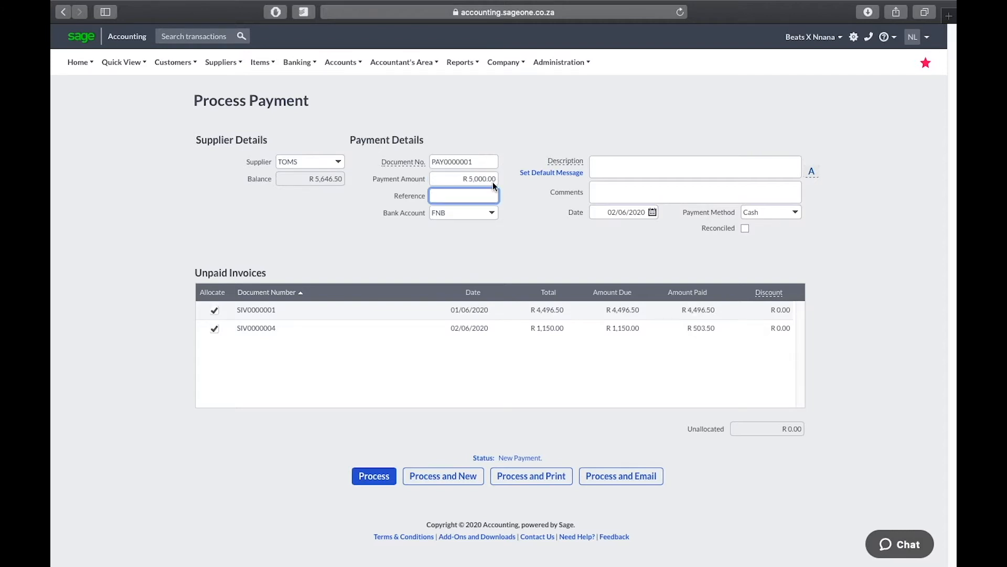
pyautogui.write('BXN00198')
pyautogui.click(882, 403)
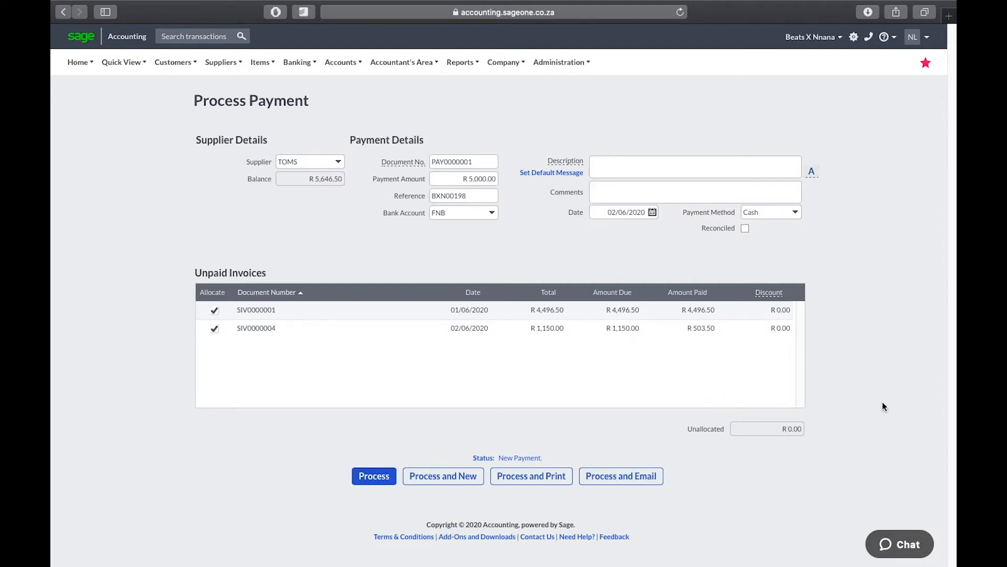
# - Set the TOMS payment's method to EFT and process the payment
pyautogui.click(795, 212)
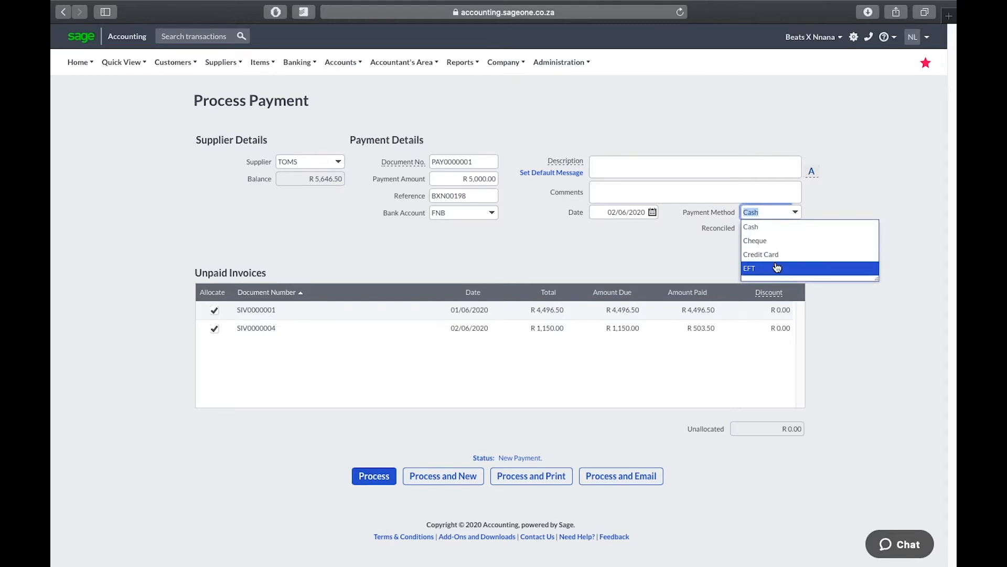
pyautogui.click(777, 268)
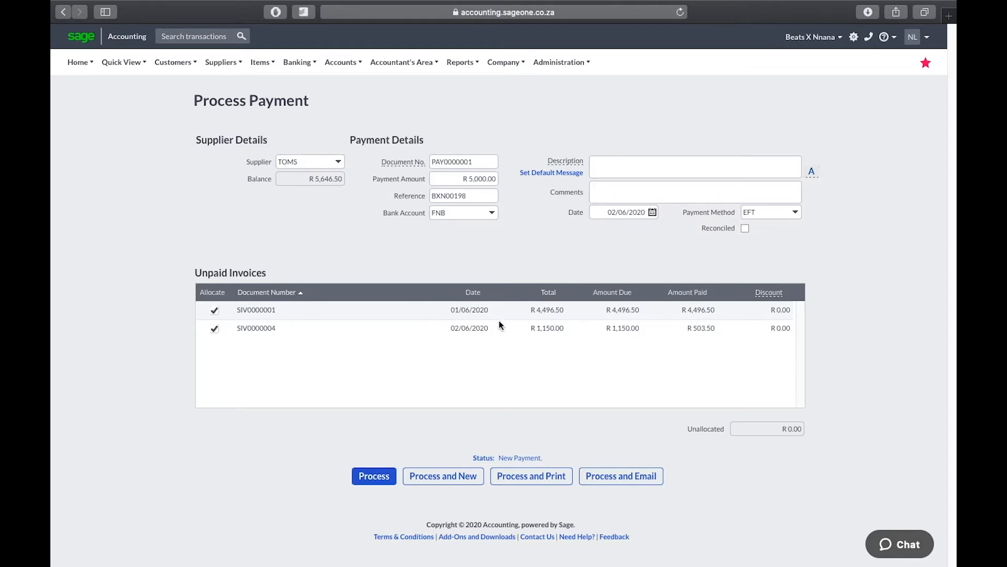
pyautogui.click(374, 476)
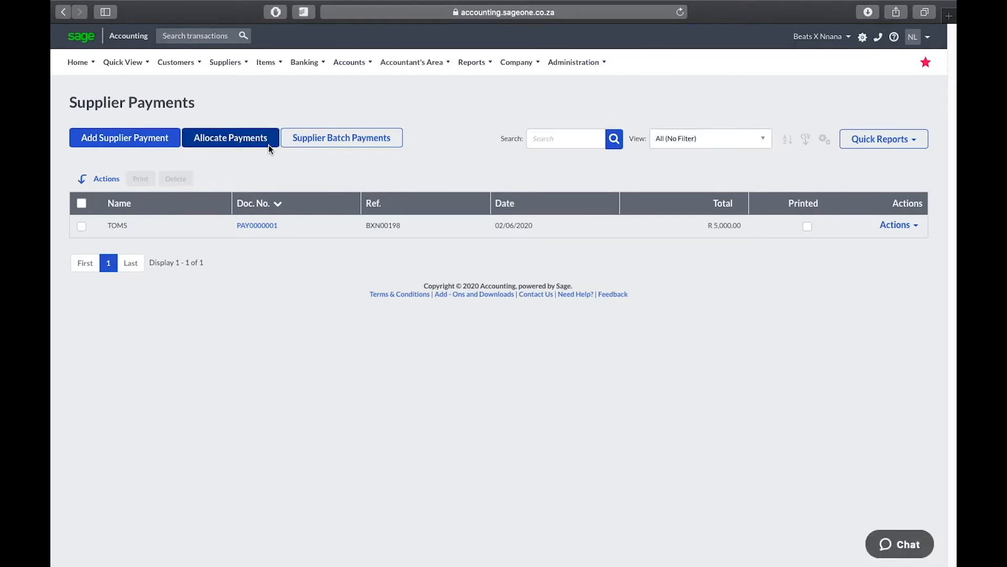
# - Create a payment directly from the overdue Thembi's Tax services invoice in the Supplier Invoices list
pyautogui.click(223, 62)
pyautogui.moveTo(239, 124)
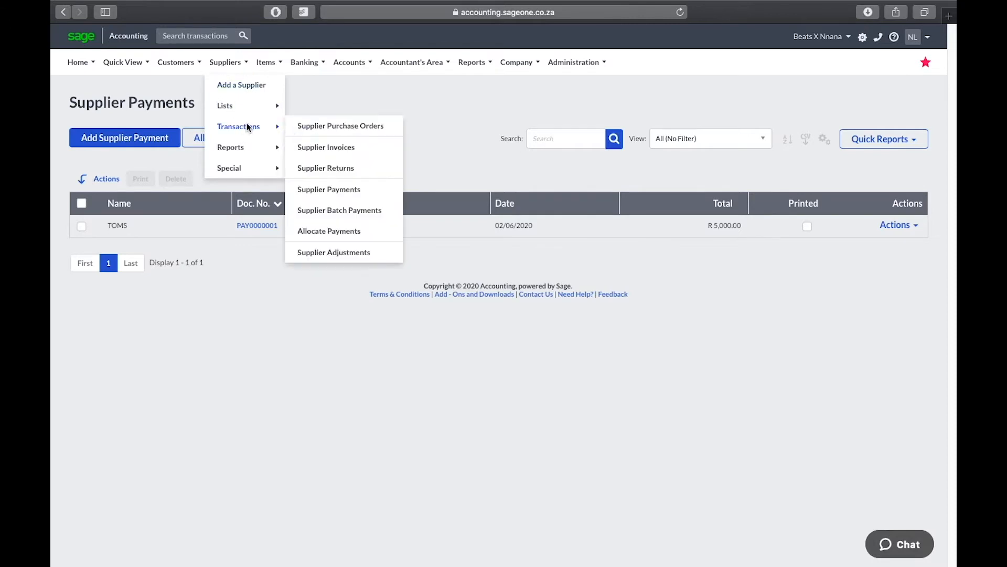
pyautogui.click(332, 149)
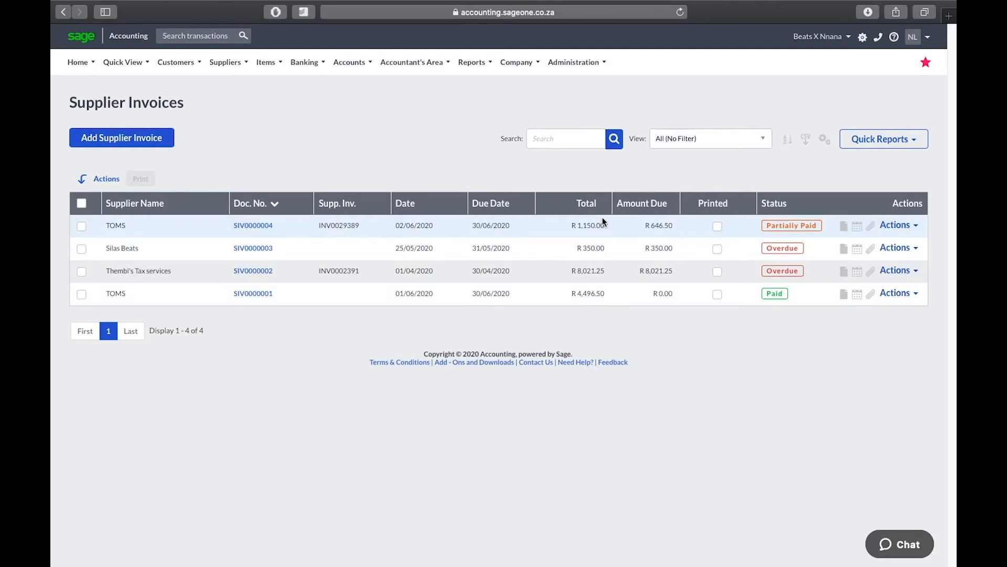
pyautogui.click(903, 270)
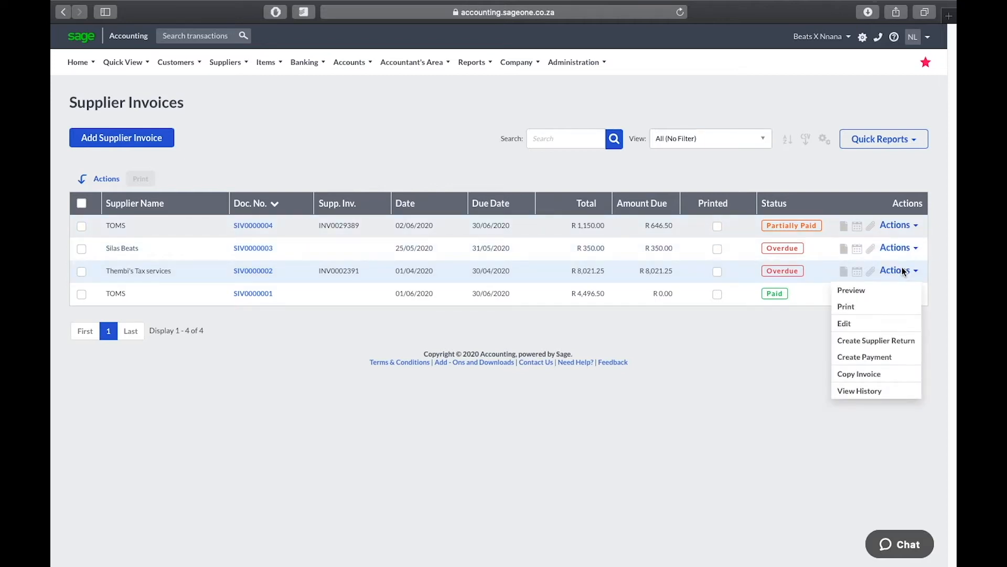
pyautogui.click(896, 356)
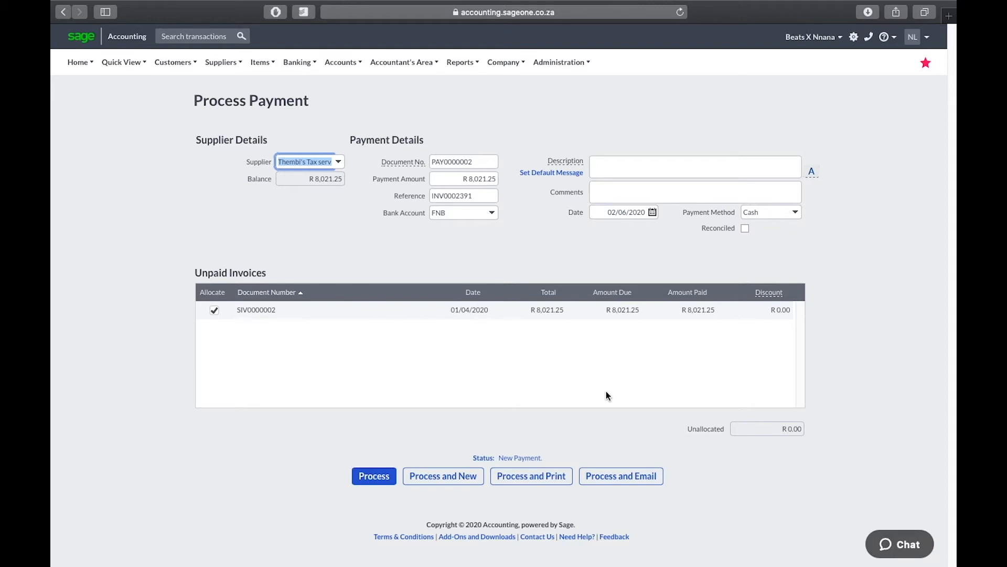
# - Set the payment method for Thembi's Tax services to EFT and process the payment
pyautogui.click(796, 214)
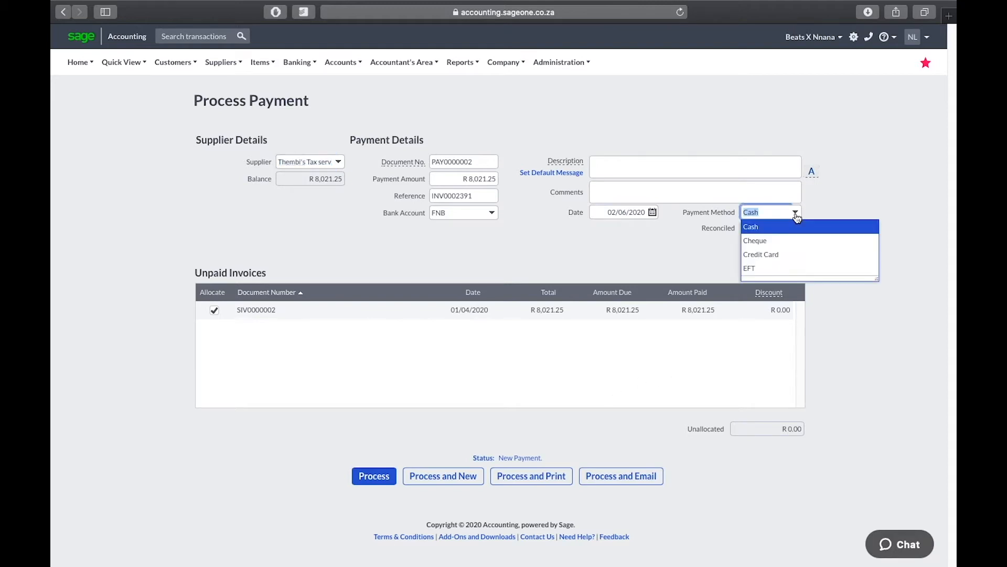
pyautogui.click(781, 269)
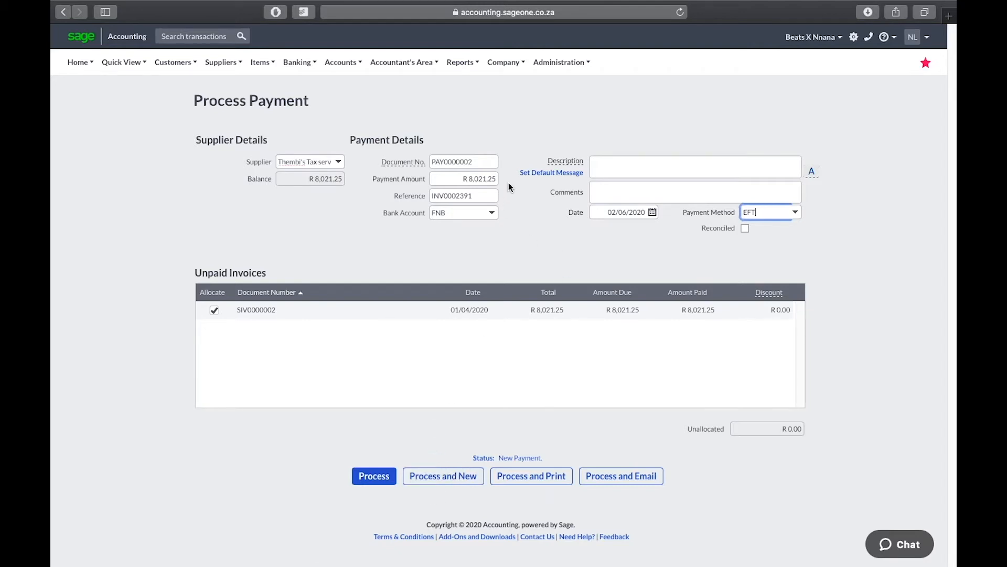
pyautogui.click(383, 477)
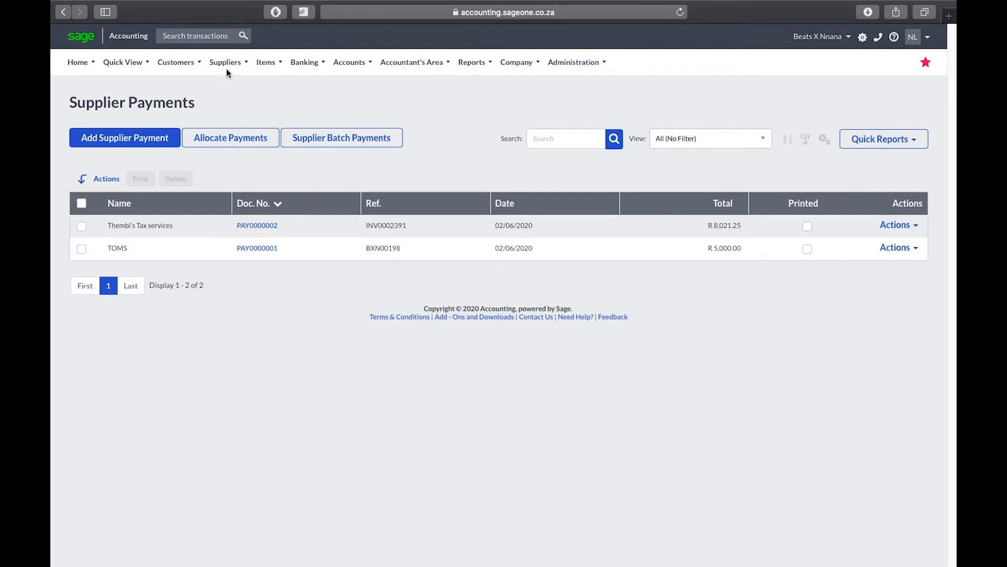
# - Create a supplier return from the overdue Silas Beats invoice in the Supplier Invoices list
pyautogui.click(226, 68)
pyautogui.moveTo(239, 125)
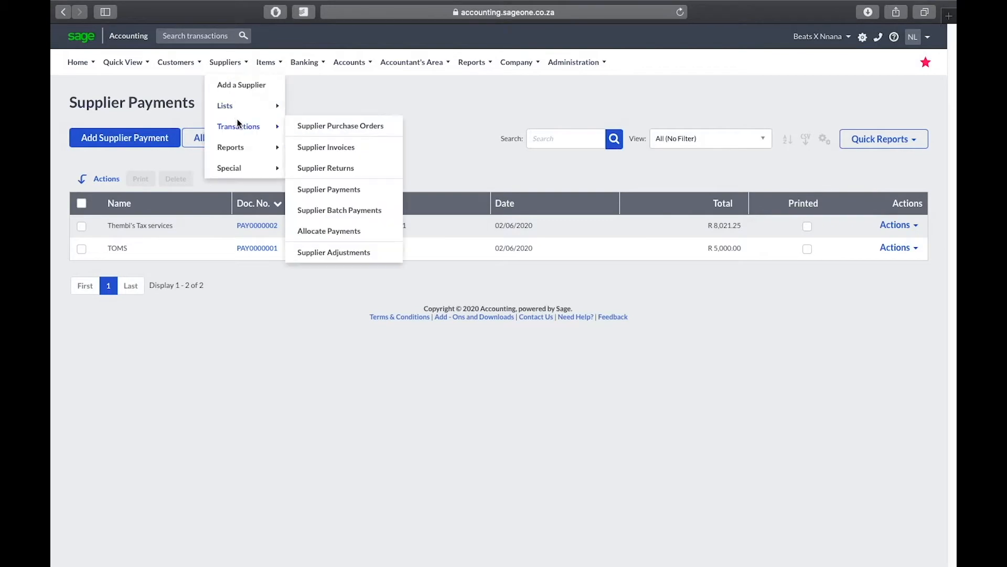
pyautogui.click(320, 150)
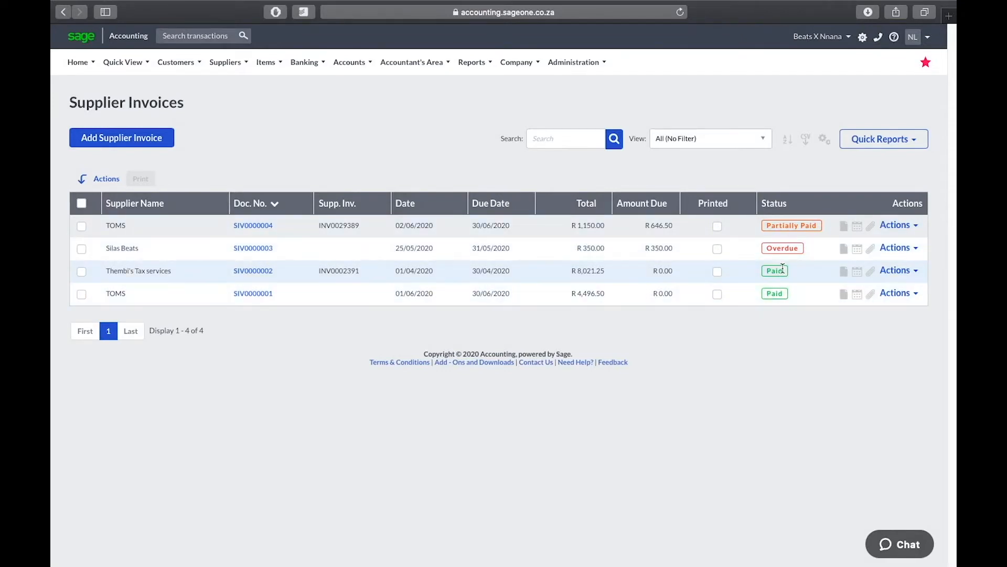
pyautogui.click(914, 249)
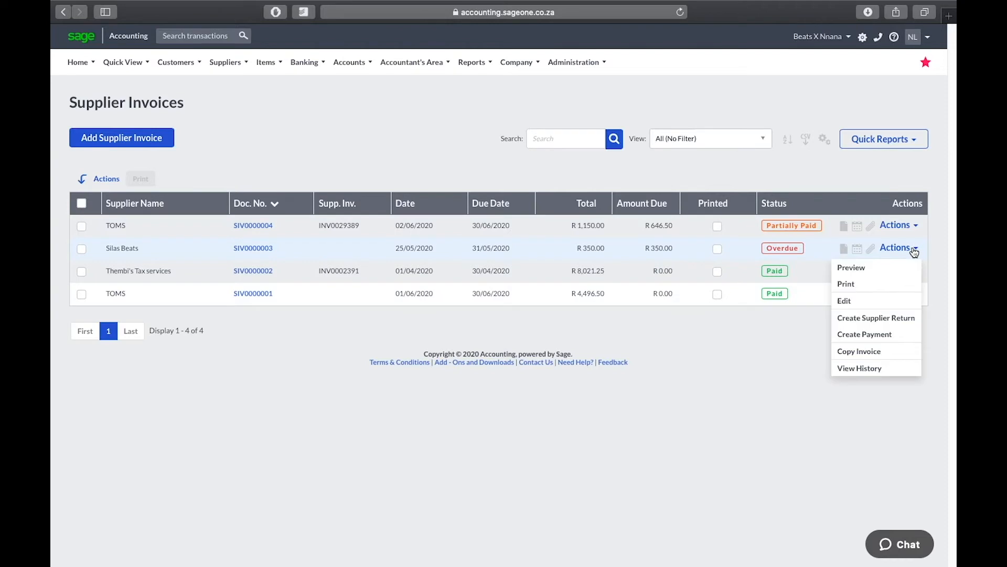
pyautogui.click(909, 318)
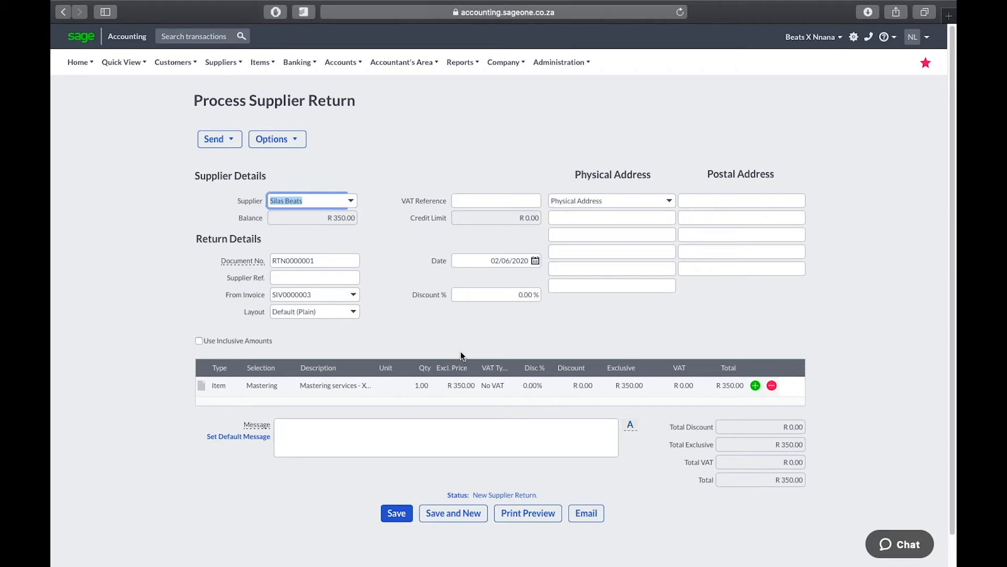
# - Set the Mastering line's exclusive price to R 200.00 and the return date to 31/05/2020
pyautogui.click(466, 386)
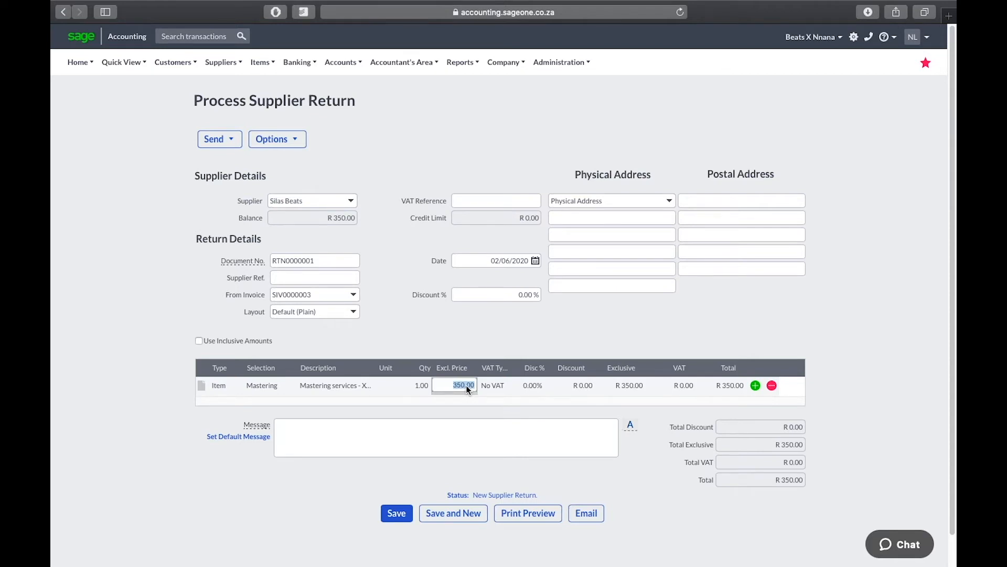
pyautogui.write('200')
pyautogui.click(469, 445)
pyautogui.click(535, 261)
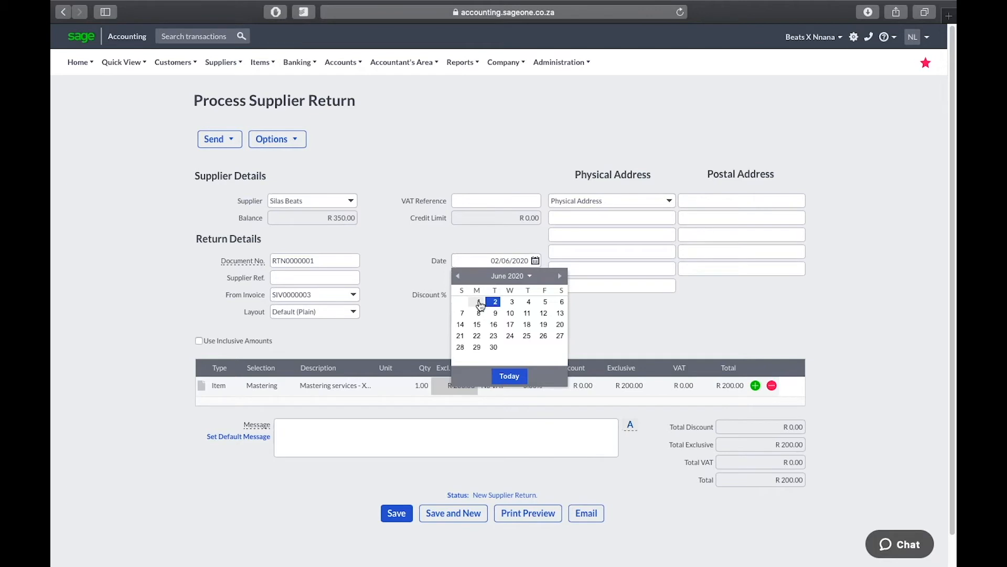
pyautogui.click(458, 276)
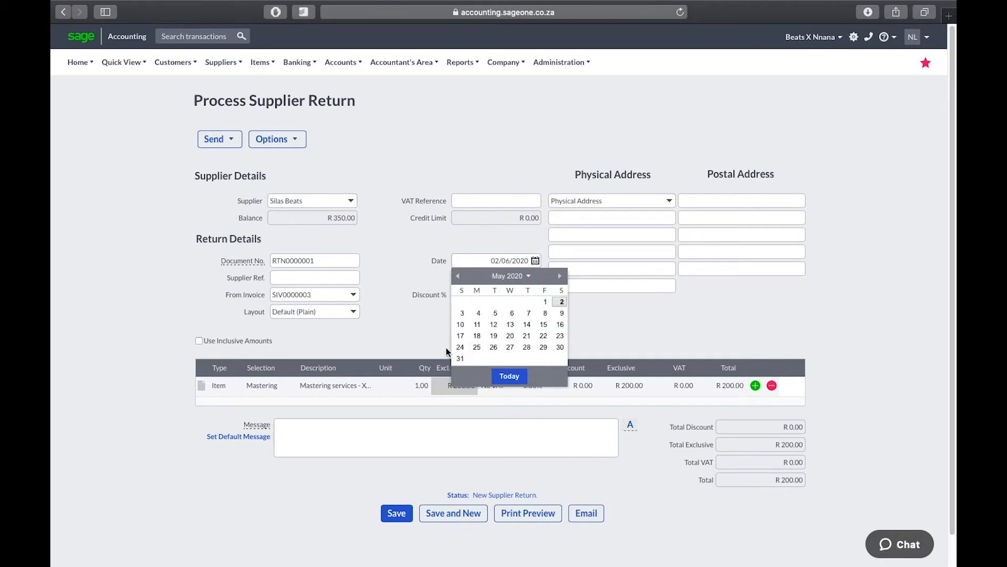
pyautogui.click(460, 360)
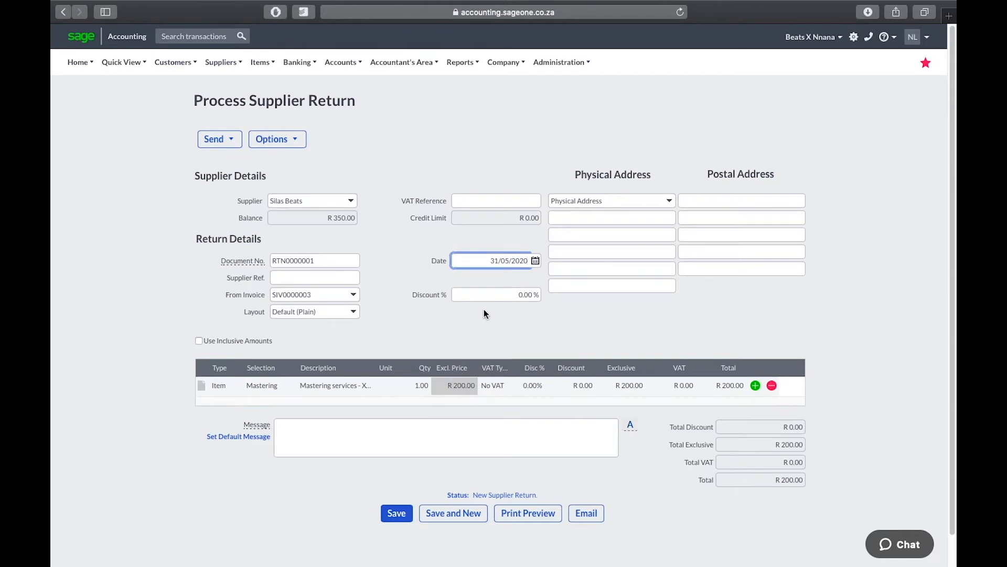
# - Save the Silas Beats supplier return and open the Supplier Invoices list
pyautogui.click(494, 291)
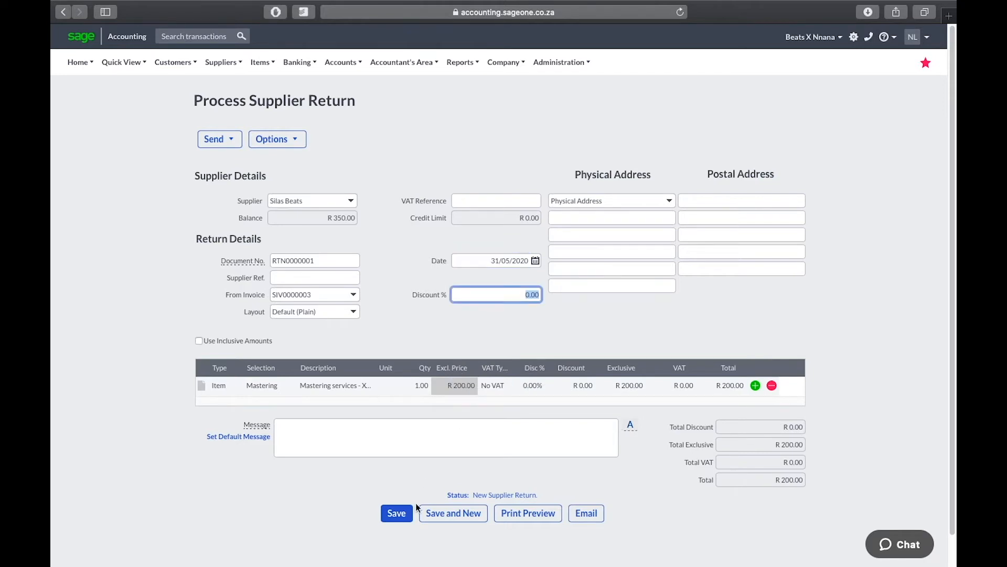
pyautogui.click(405, 516)
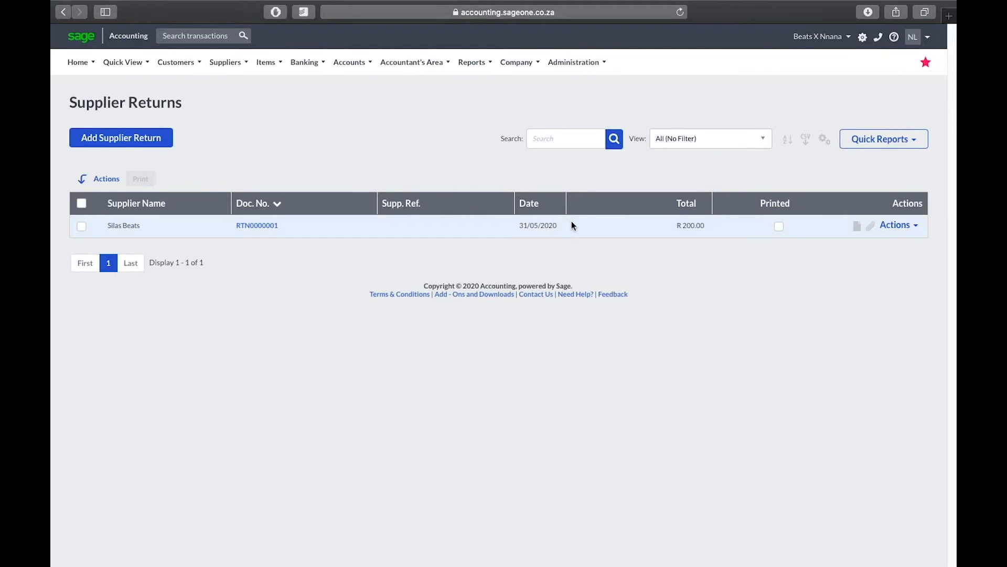
pyautogui.click(224, 64)
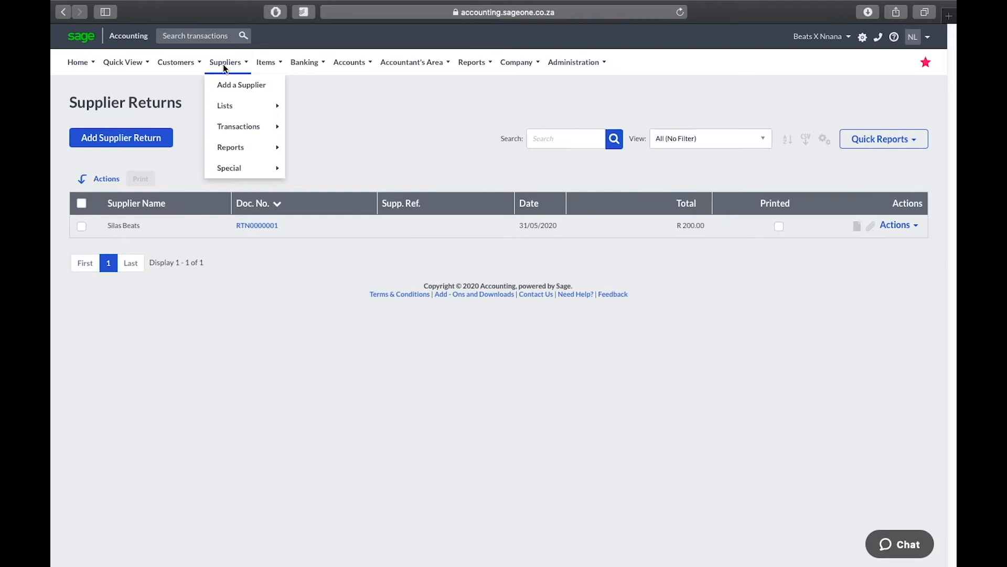
pyautogui.moveTo(257, 131)
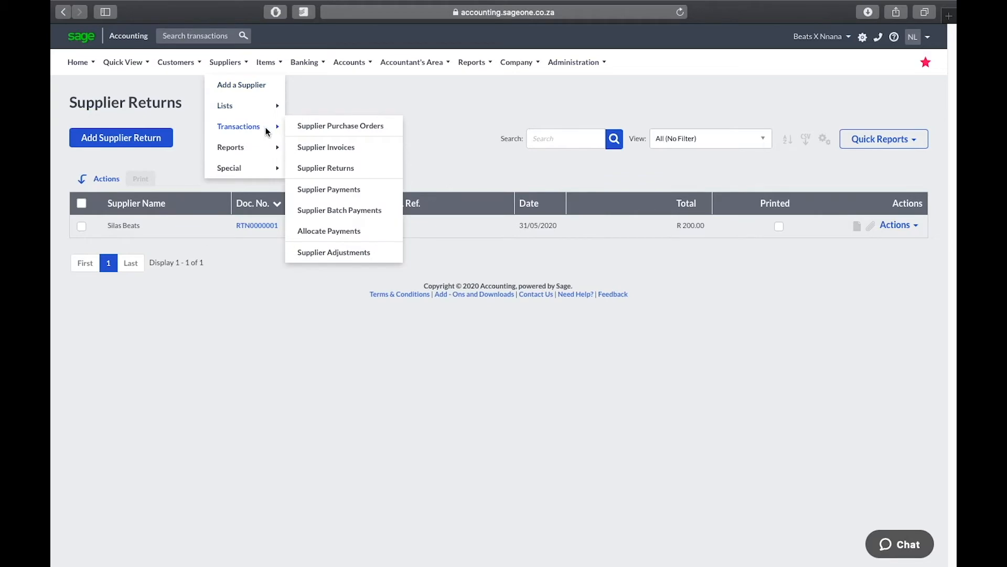
pyautogui.click(331, 149)
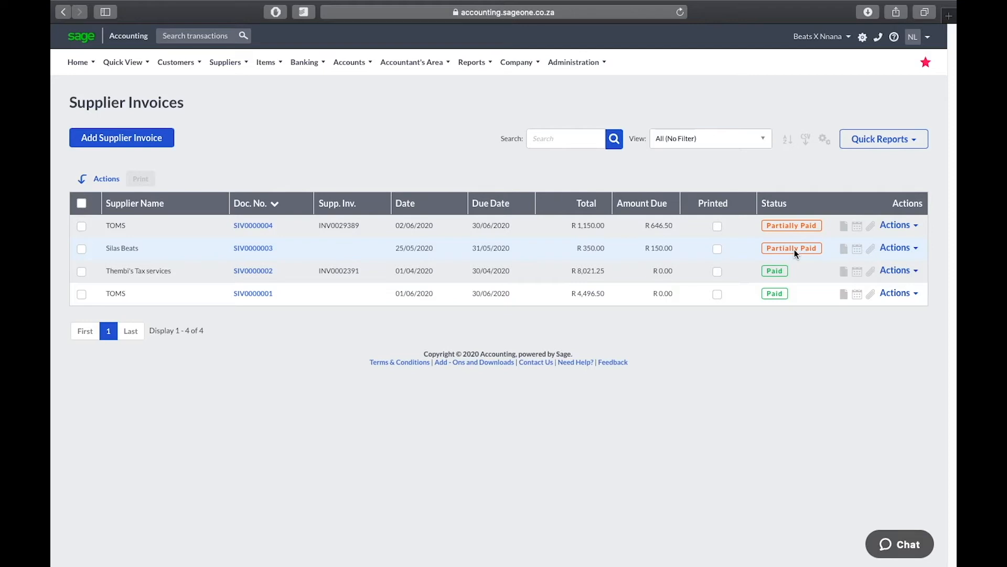
# - Create a payment from the Silas Beats invoice and process it with the prefilled details
pyautogui.click(898, 250)
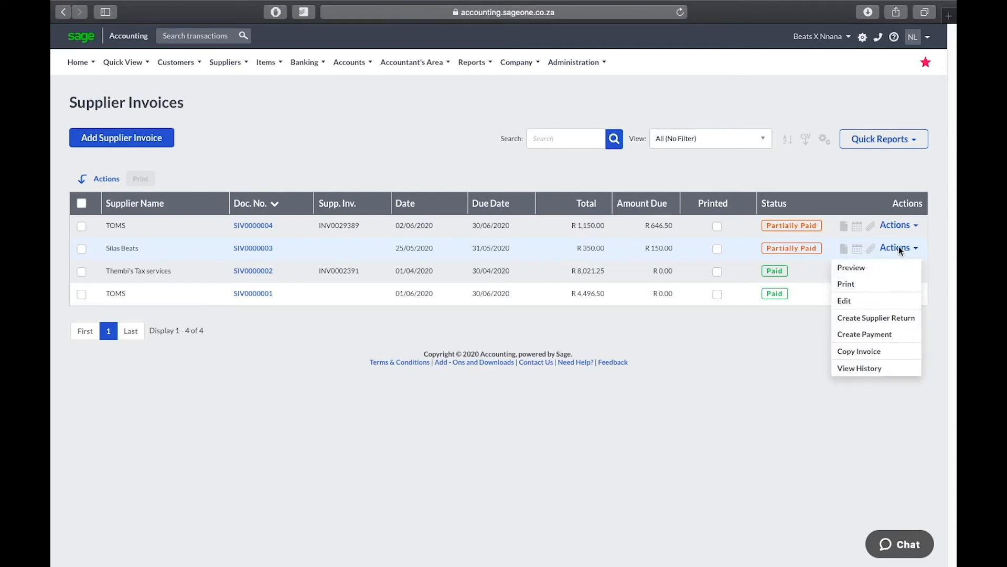
pyautogui.click(899, 338)
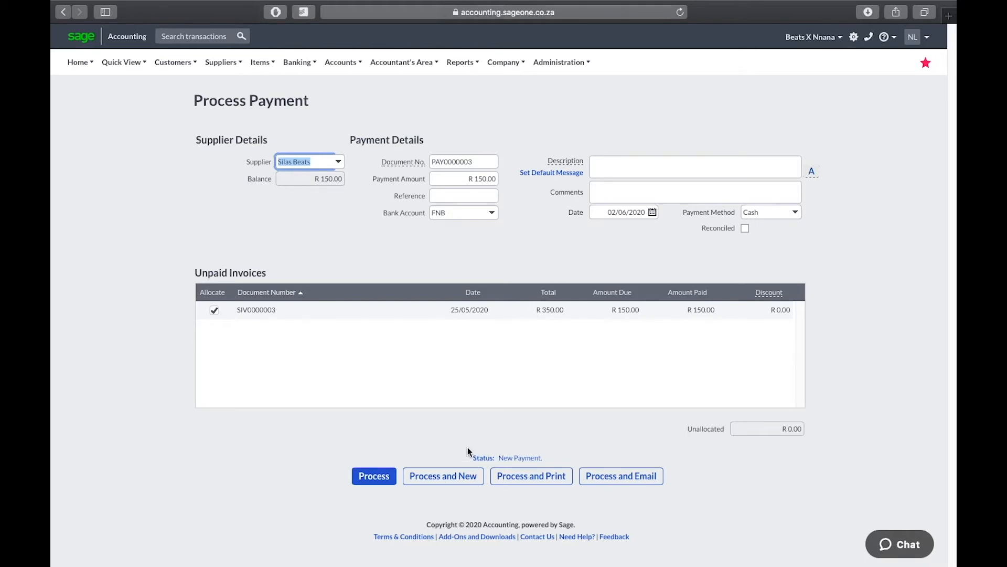
pyautogui.click(374, 475)
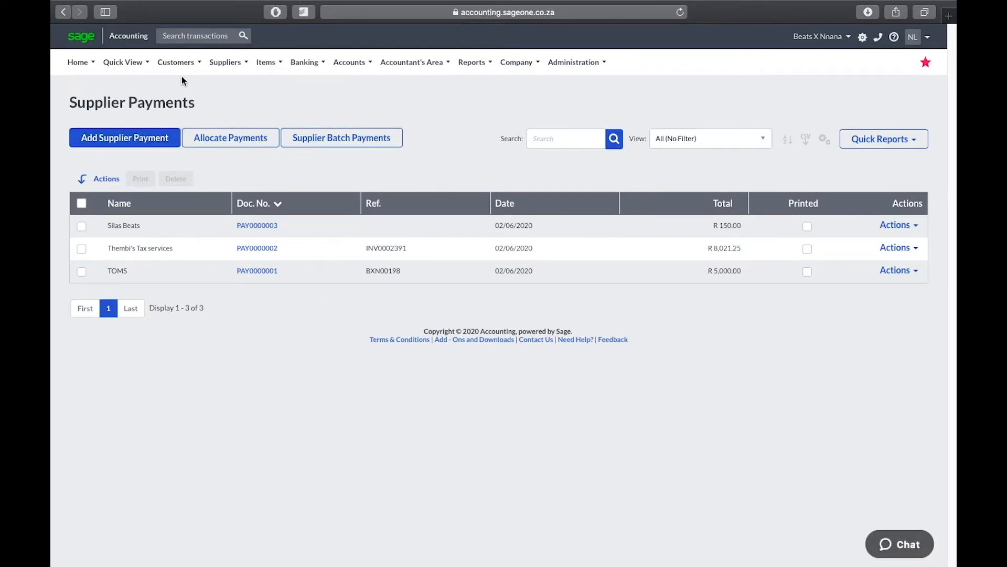
# - Open the Supplier Batch Payments page from the supplier transactions
pyautogui.moveTo(205, 70)
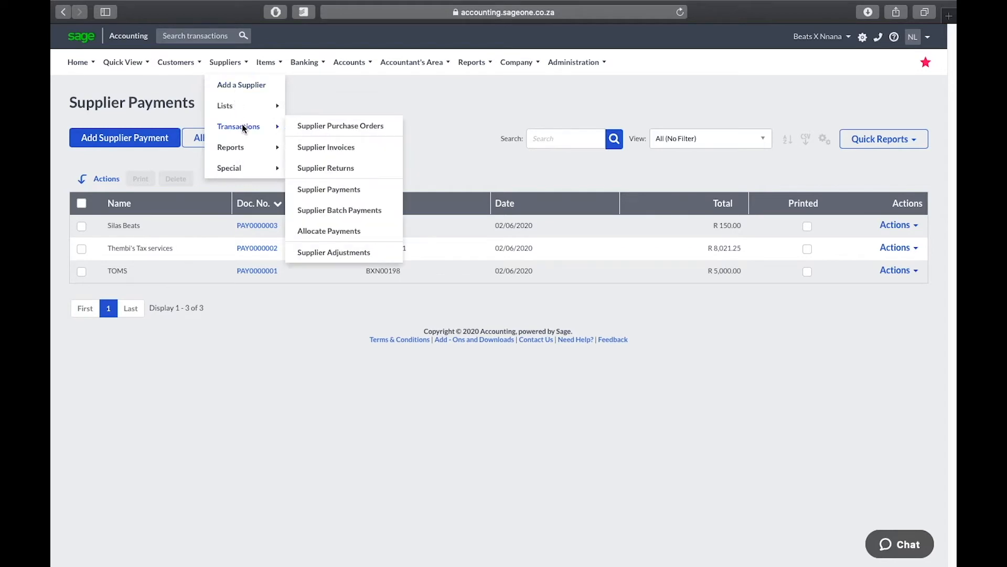
pyautogui.moveTo(257, 147)
pyautogui.moveTo(238, 58)
pyautogui.moveTo(252, 126)
pyautogui.click(361, 210)
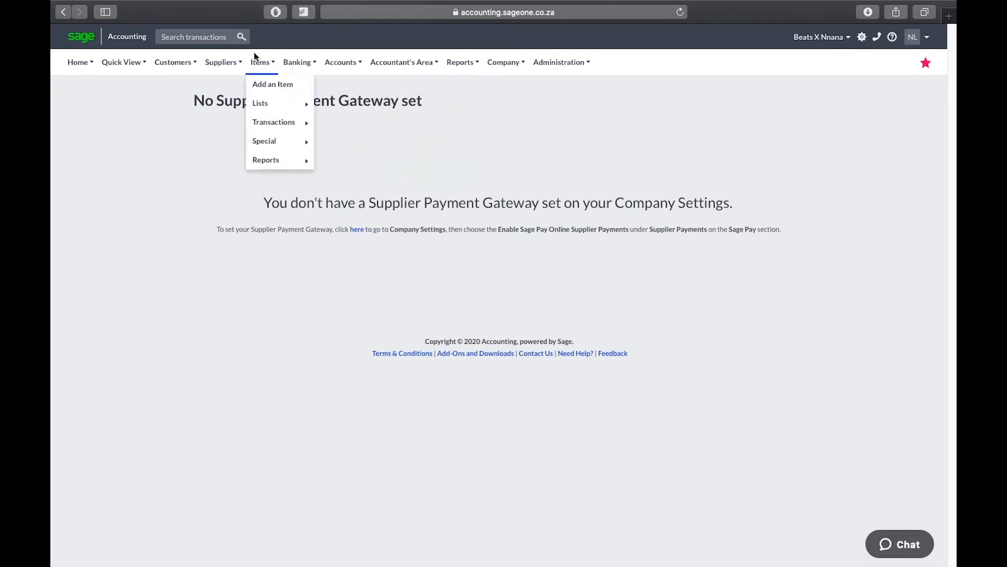
# - Start a new purchase order from the Supplier Purchase Orders list and dismiss the Getting Started overview
pyautogui.moveTo(220, 59)
pyautogui.moveTo(238, 134)
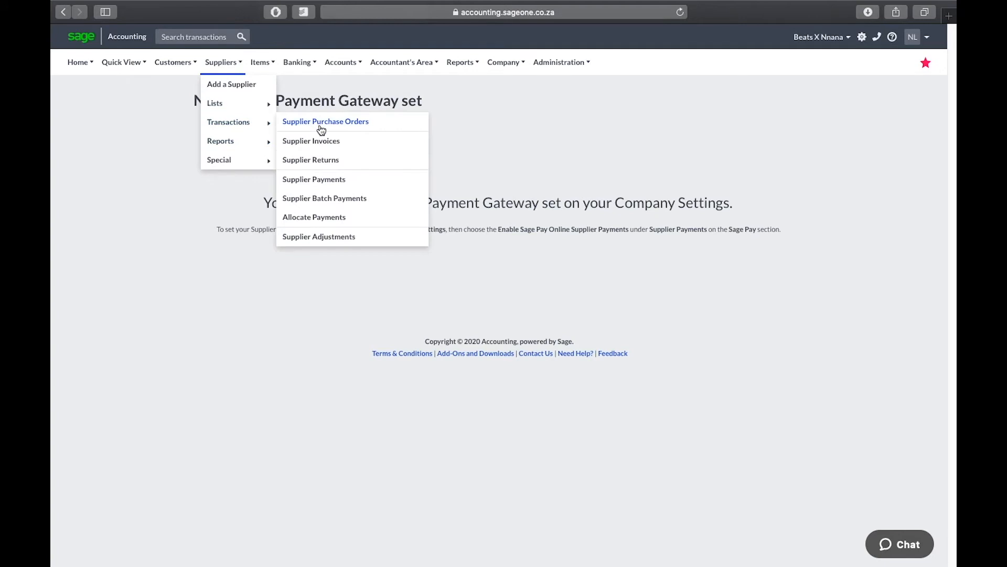
pyautogui.click(381, 127)
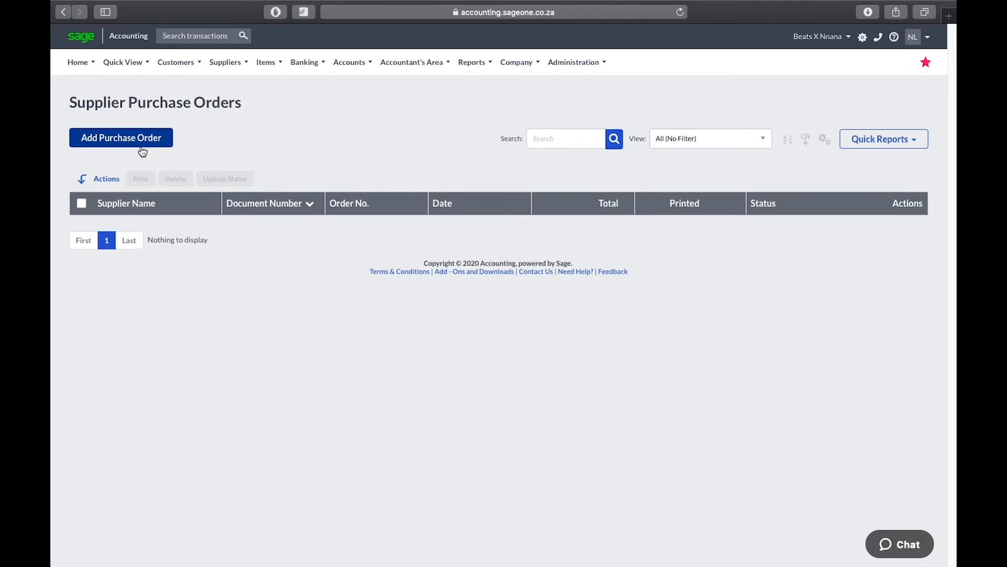
pyautogui.click(147, 146)
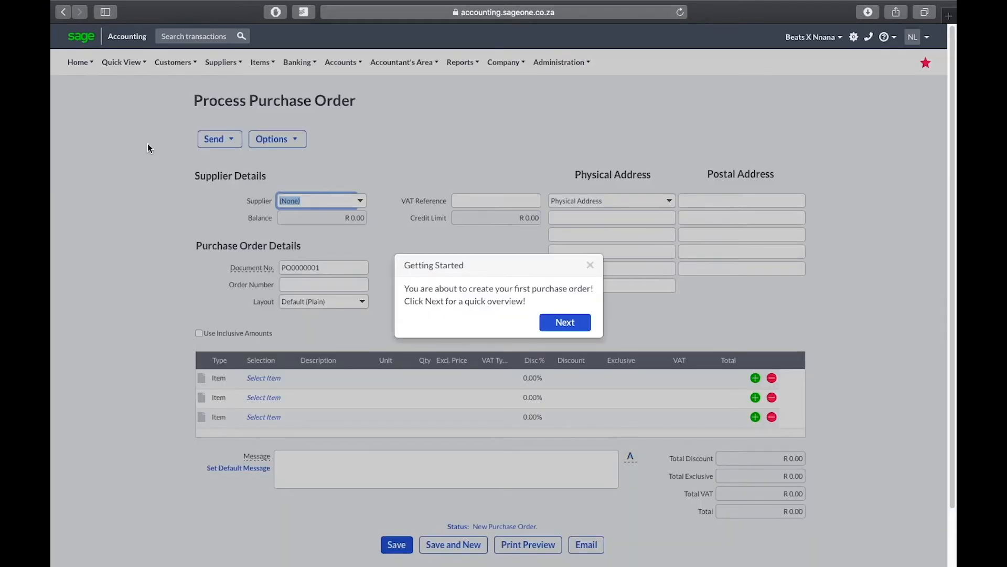
pyautogui.click(590, 264)
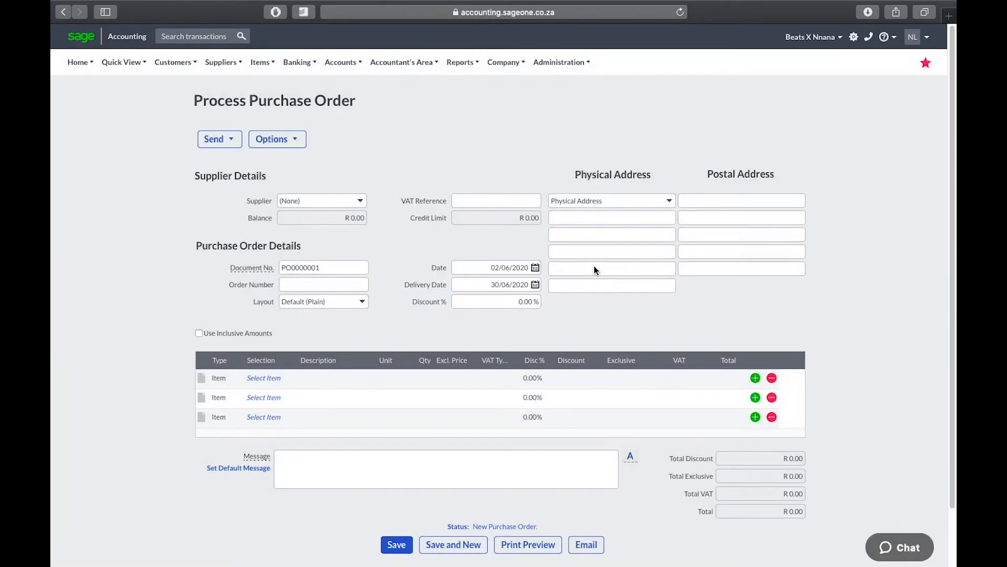
# - Set the purchase order's supplier to TOMS and its date to 02/06/2020
pyautogui.click(363, 202)
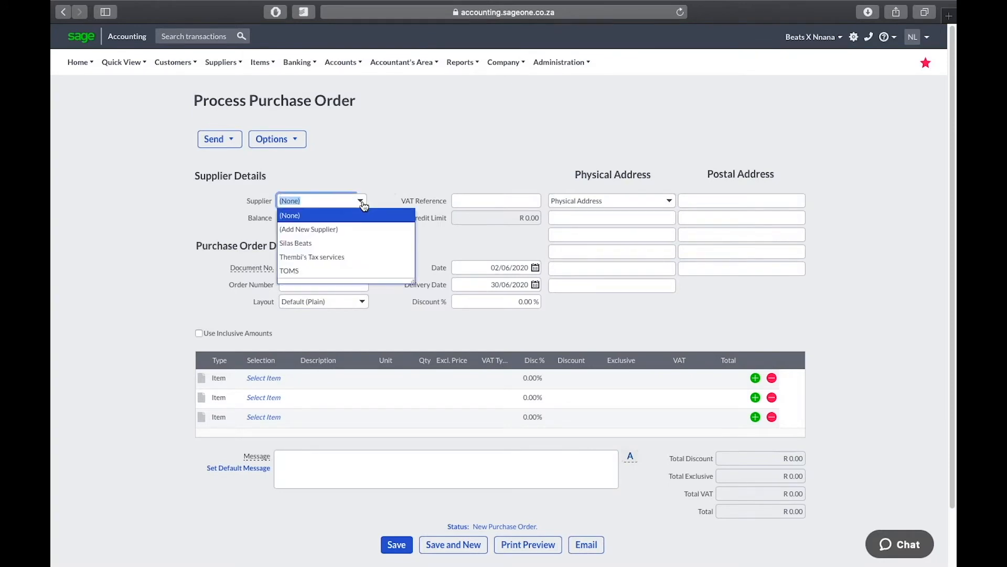
pyautogui.click(360, 270)
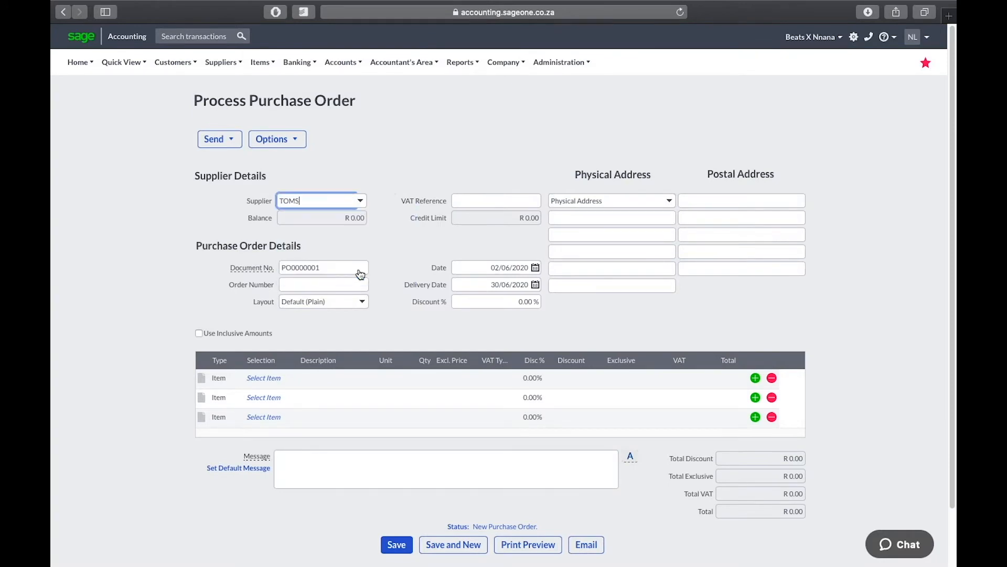
pyautogui.click(319, 283)
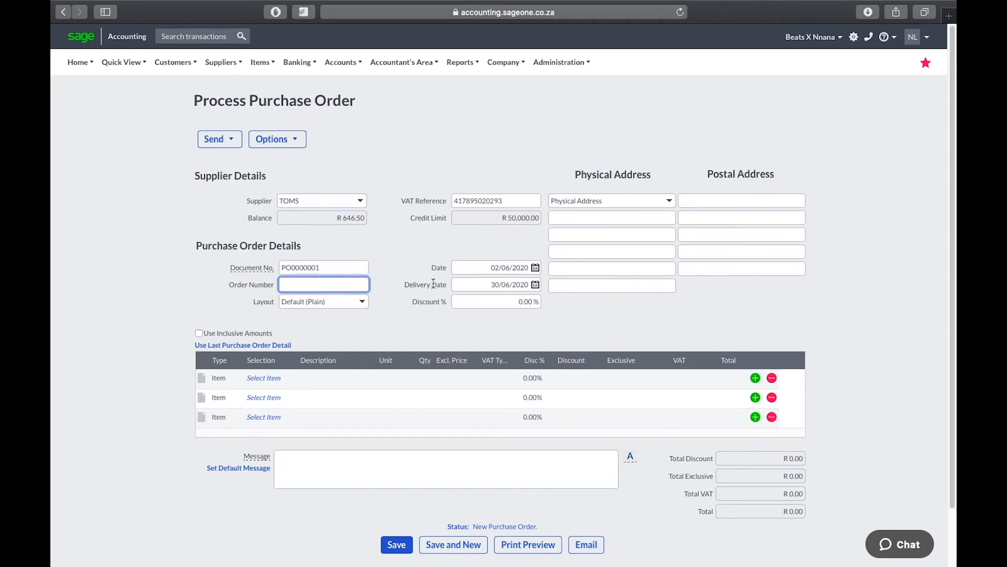
pyautogui.click(535, 268)
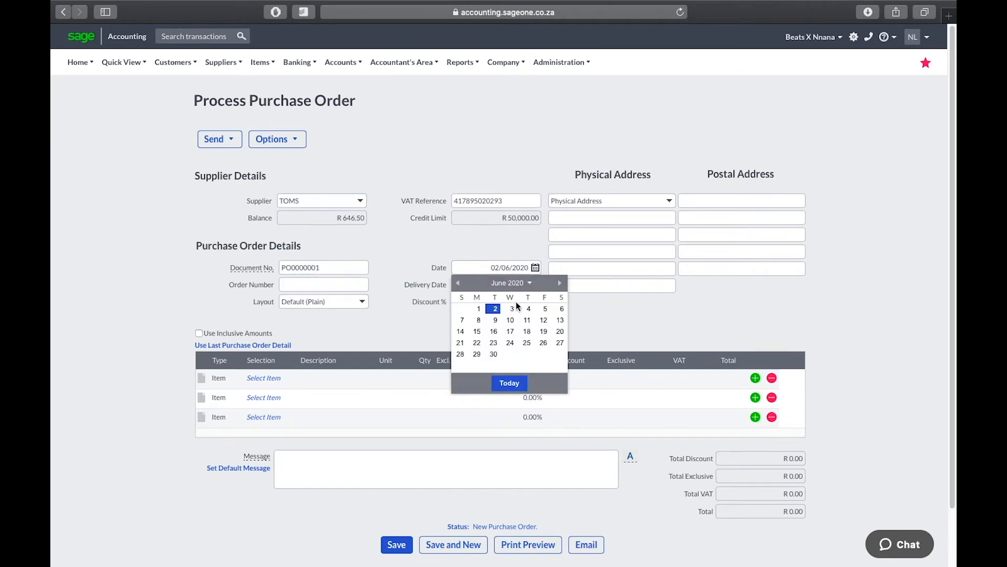
pyautogui.click(495, 309)
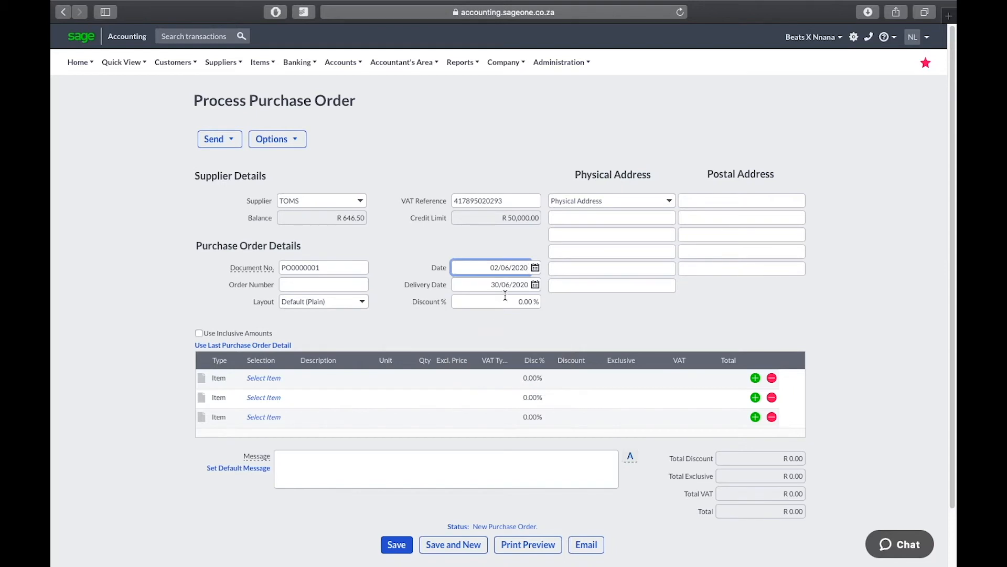
# - Set the first order line's type to Account and select the Fixed Assets - Equipment account
pyautogui.click(218, 376)
pyautogui.click(239, 377)
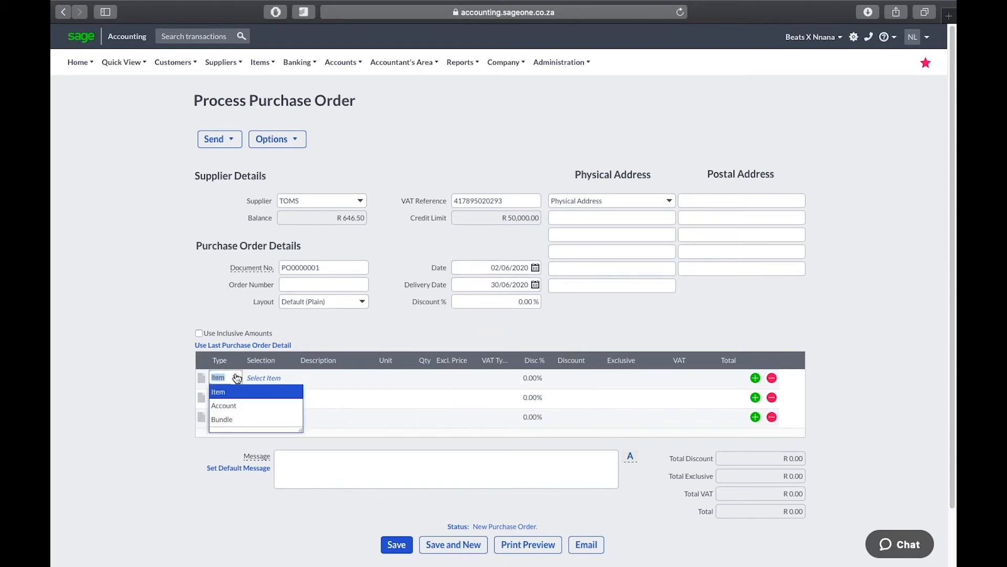
pyautogui.click(234, 409)
pyautogui.click(283, 381)
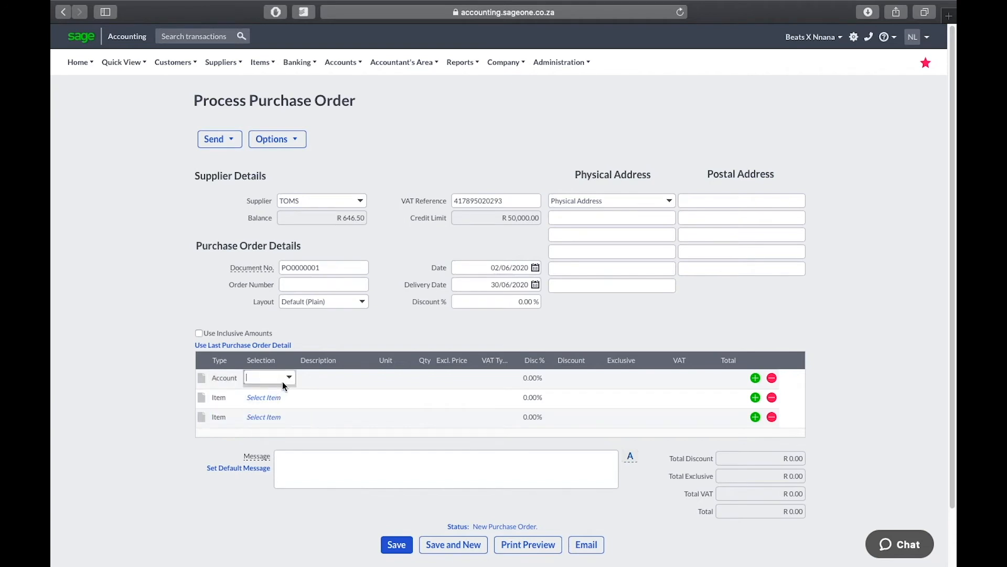
pyautogui.click(292, 378)
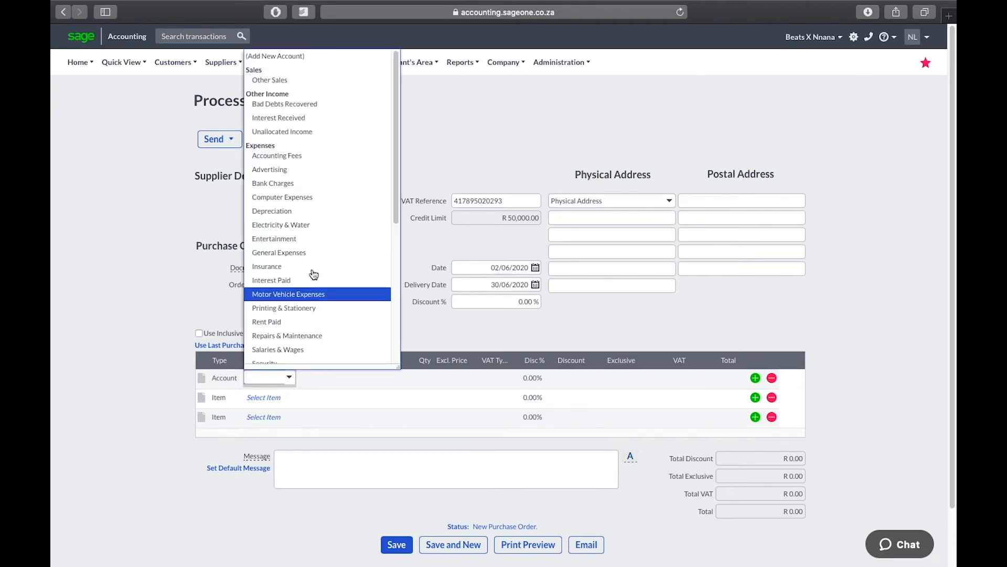
pyautogui.scroll(-8, 308, 256)
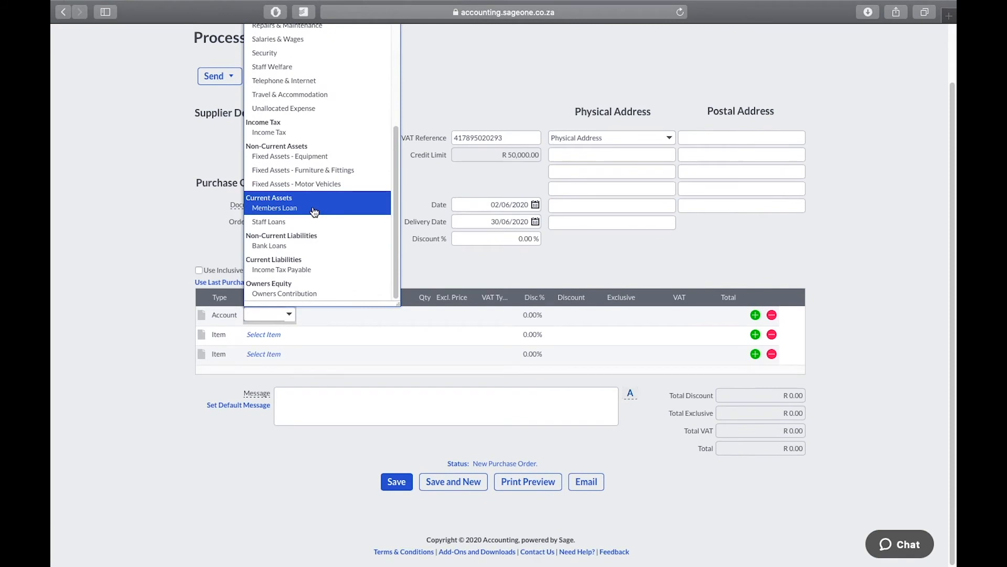
pyautogui.click(319, 154)
# - Append "(Midi Keyboard)" to the first line's description and set its exclusive price to R 5,000.00
pyautogui.click(353, 320)
pyautogui.write('(')
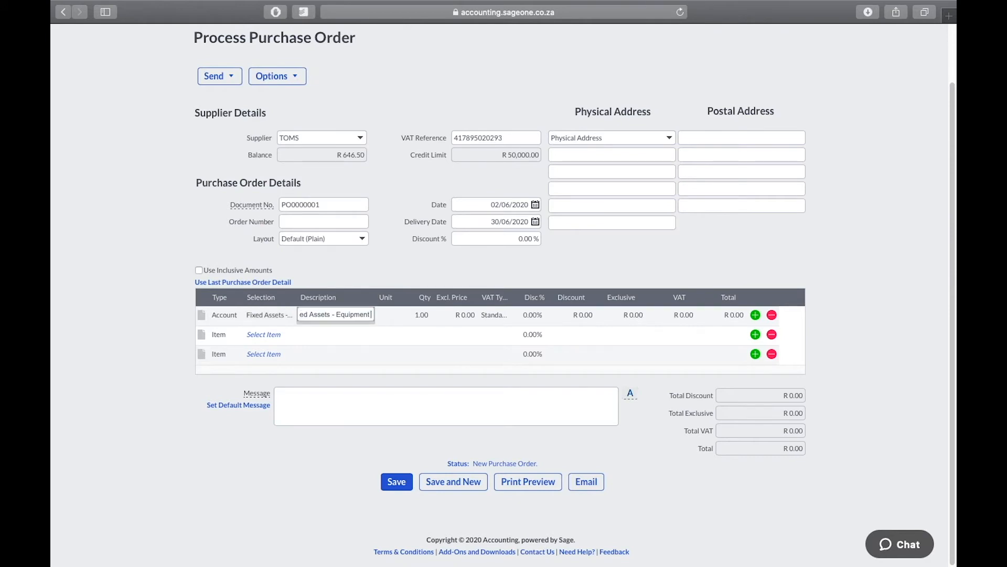
pyautogui.write('Midi Keyboard)')
pyautogui.press('Return')
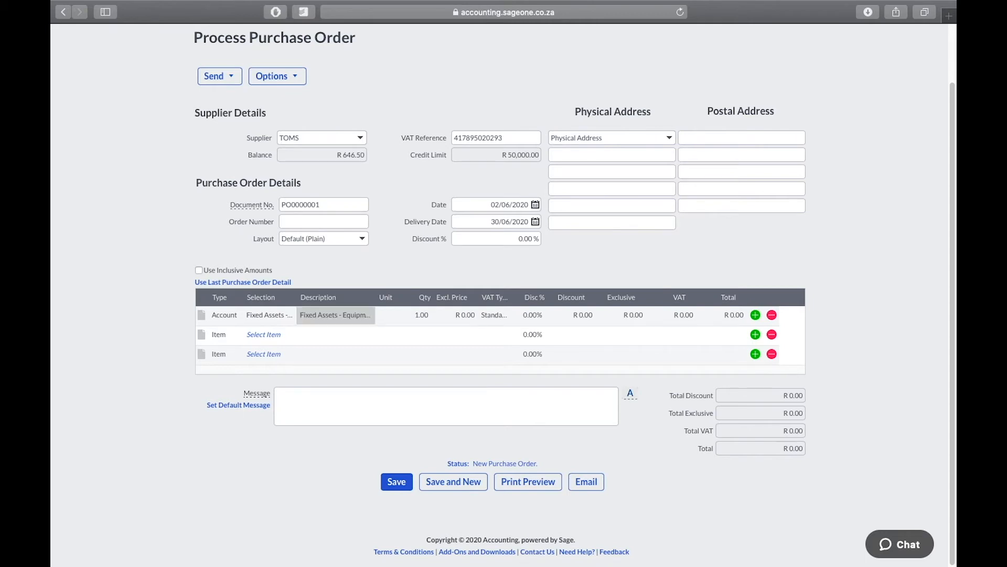
pyautogui.click(458, 310)
pyautogui.write('5000')
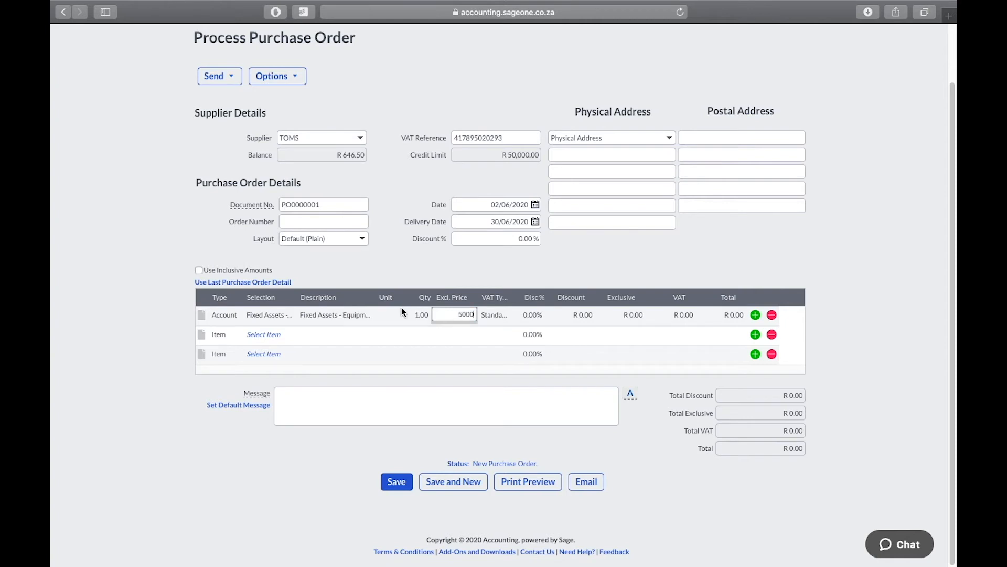
# - Set the second order line's type to Account and select the Fixed Assets - Equipment account
pyautogui.click(221, 335)
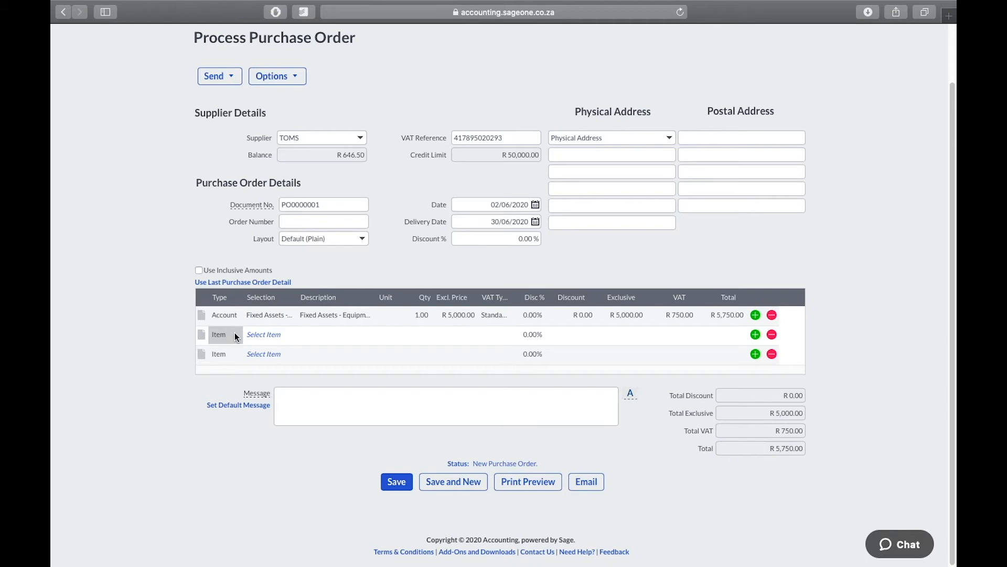
pyautogui.click(235, 333)
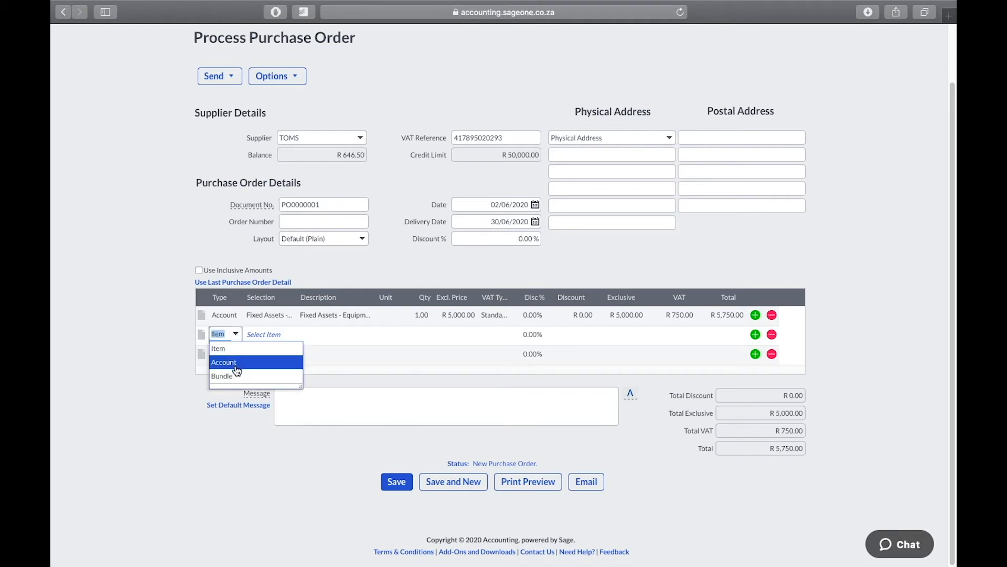
pyautogui.click(236, 361)
pyautogui.click(273, 337)
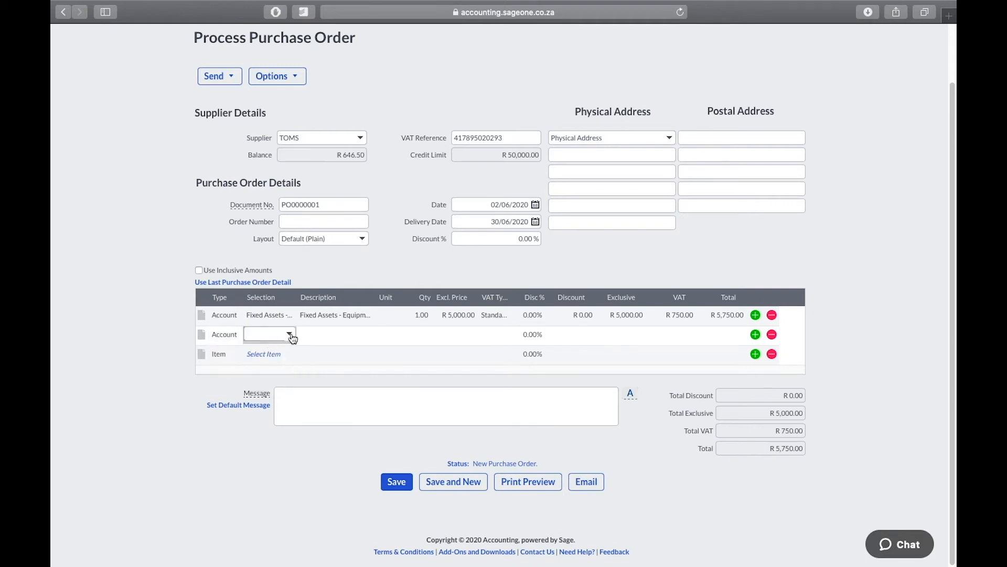
pyautogui.write('Fixed Asset')
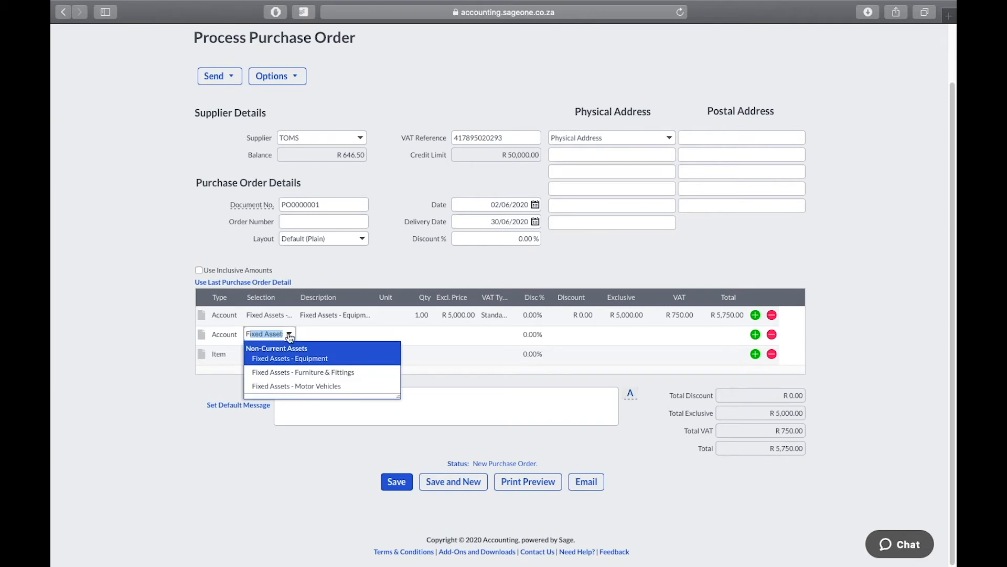
pyautogui.click(303, 359)
# - Append "(Sound Card)" to the second line's description and set its exclusive price to R 4,500.00
pyautogui.click(371, 337)
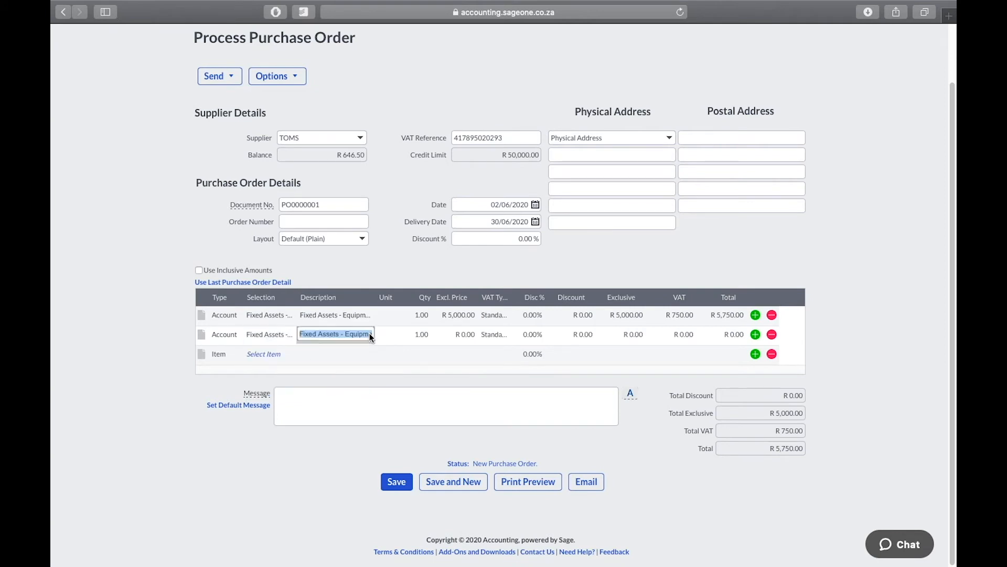
pyautogui.write('(Sound Card)')
pyautogui.click(464, 332)
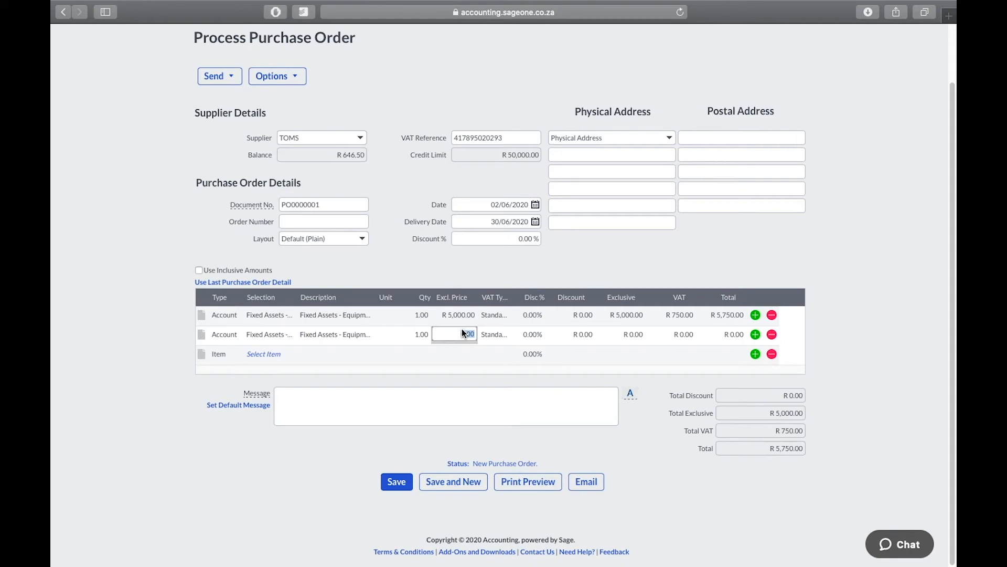
pyautogui.write('4500')
# - Set the third order line's type to Account and select the Fixed Assets - Equipment account
pyautogui.click(214, 356)
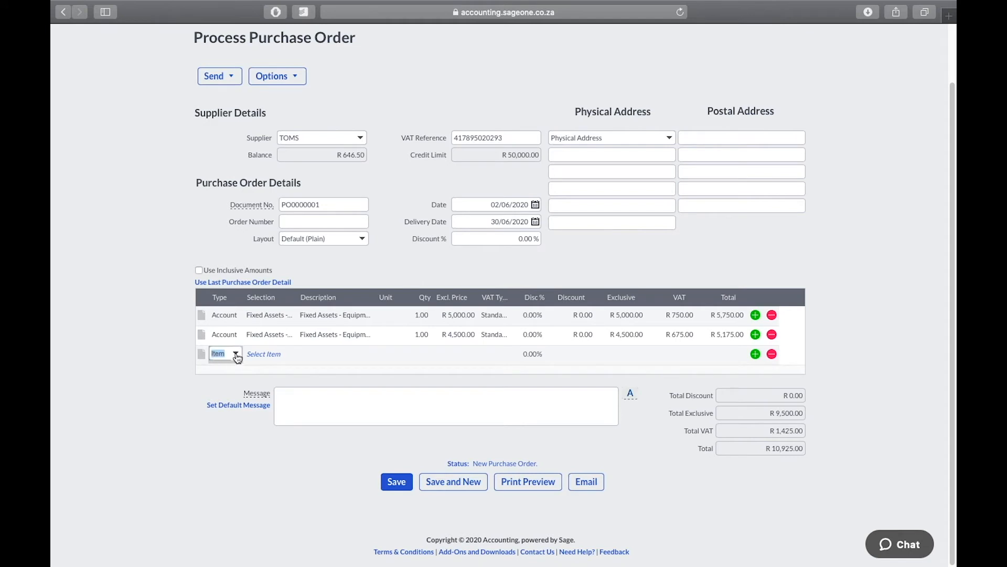
pyautogui.click(236, 353)
pyautogui.click(237, 381)
pyautogui.click(267, 351)
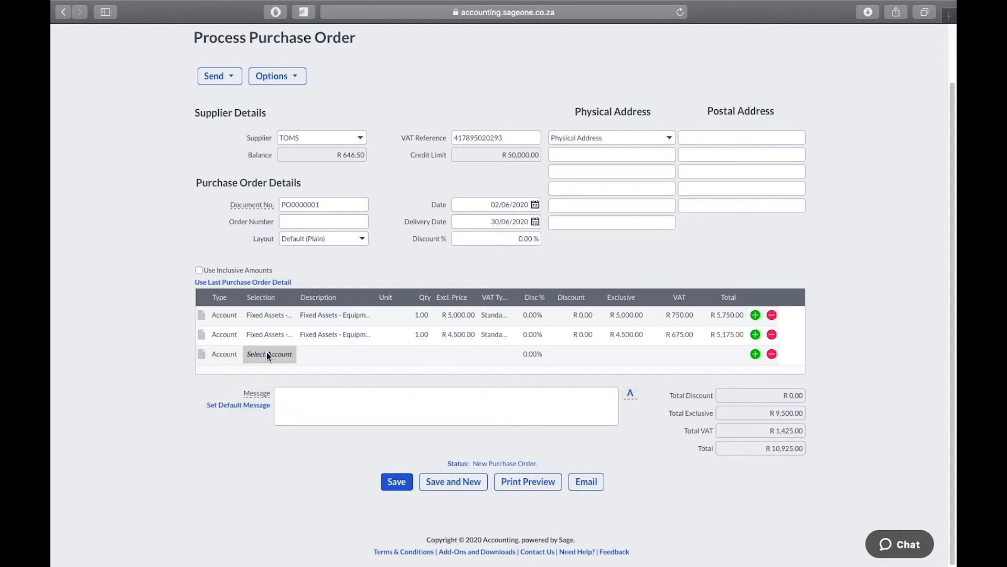
pyautogui.write('fix')
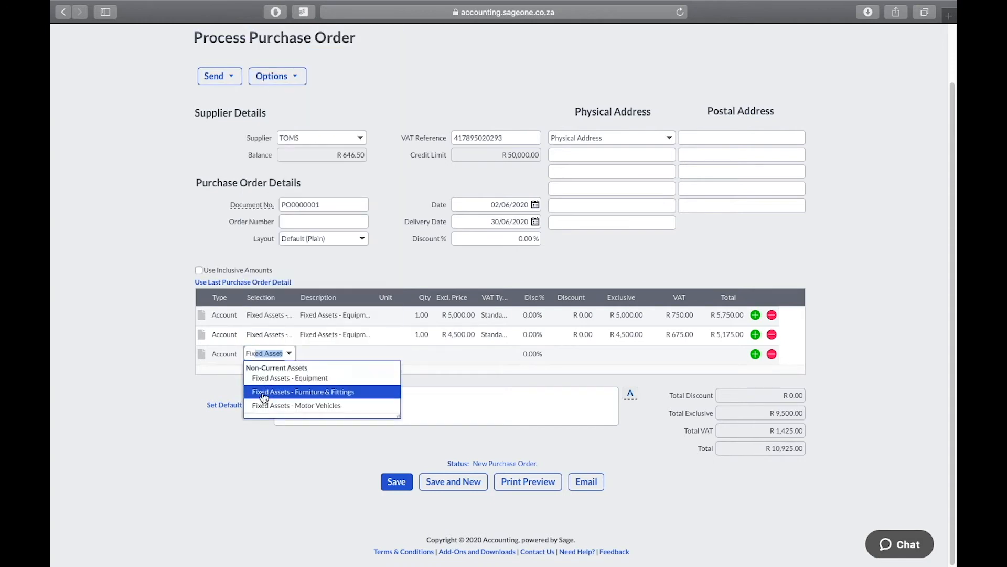
pyautogui.click(276, 378)
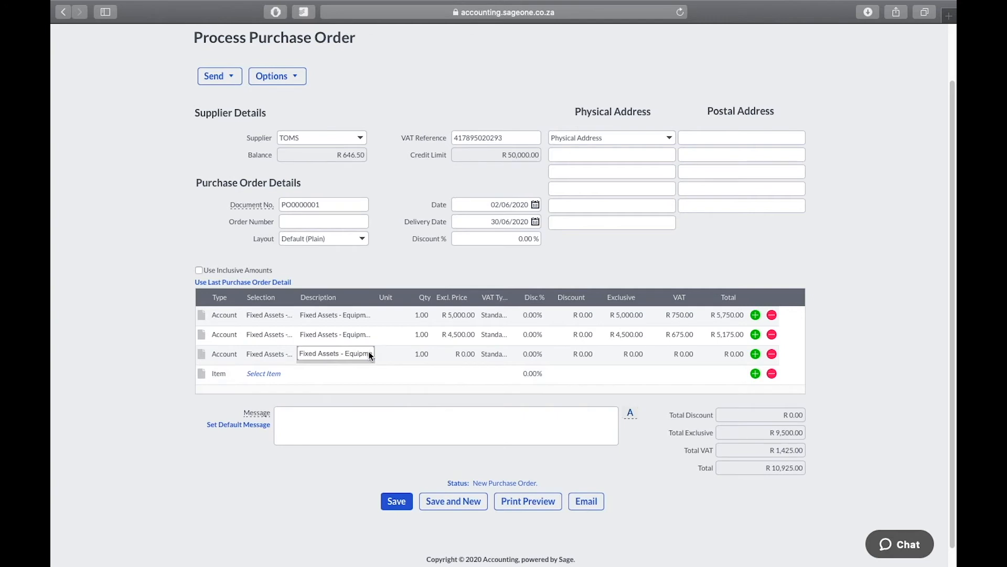
# - Append "(Mic)" to the third line's description and set its exclusive price to R 7,000.00
pyautogui.click(373, 353)
pyautogui.write('(Mic')
pyautogui.press('BackSpace')
pyautogui.press('BackSpace')
pyautogui.press('BackSpace')
pyautogui.write('Mic')
pyautogui.click(460, 355)
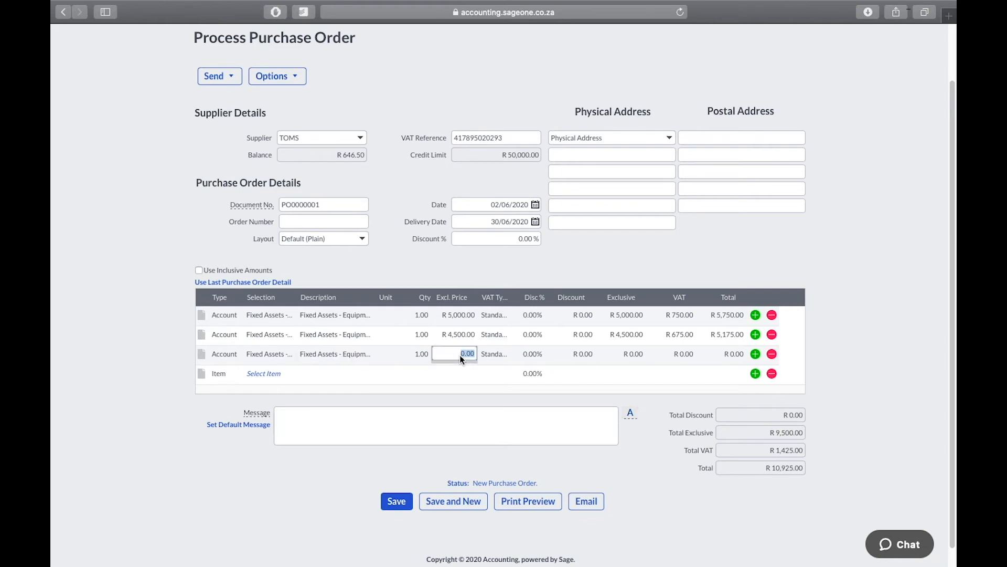
pyautogui.write('7000')
pyautogui.press('Return')
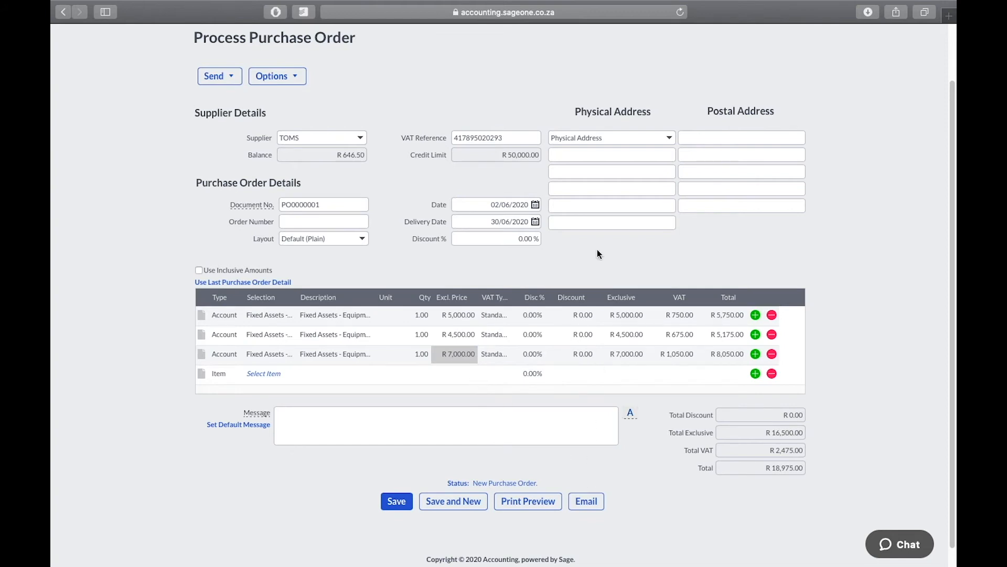
pyautogui.click(521, 241)
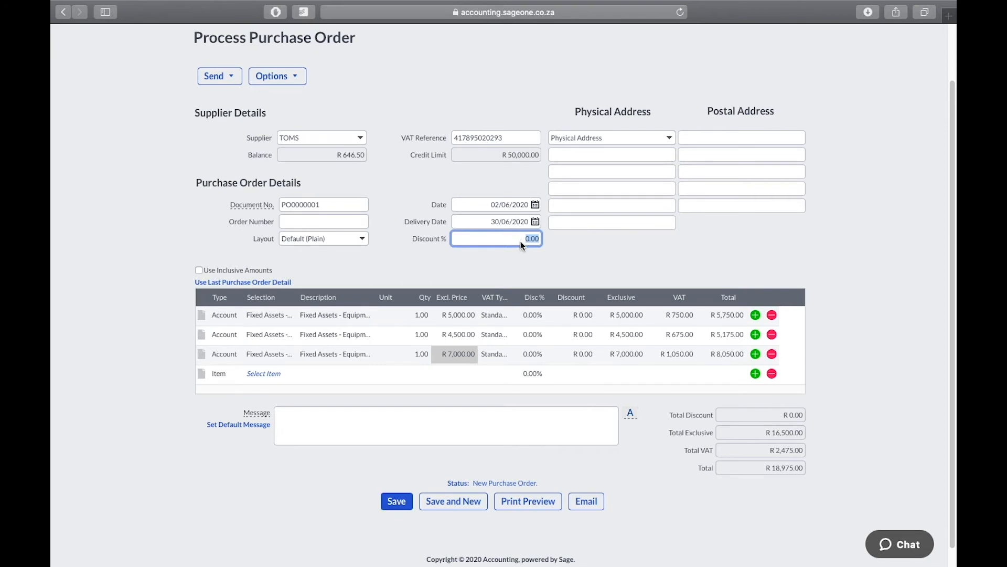
pyautogui.write('15')
pyautogui.click(622, 193)
pyautogui.click(508, 241)
pyautogui.write('0')
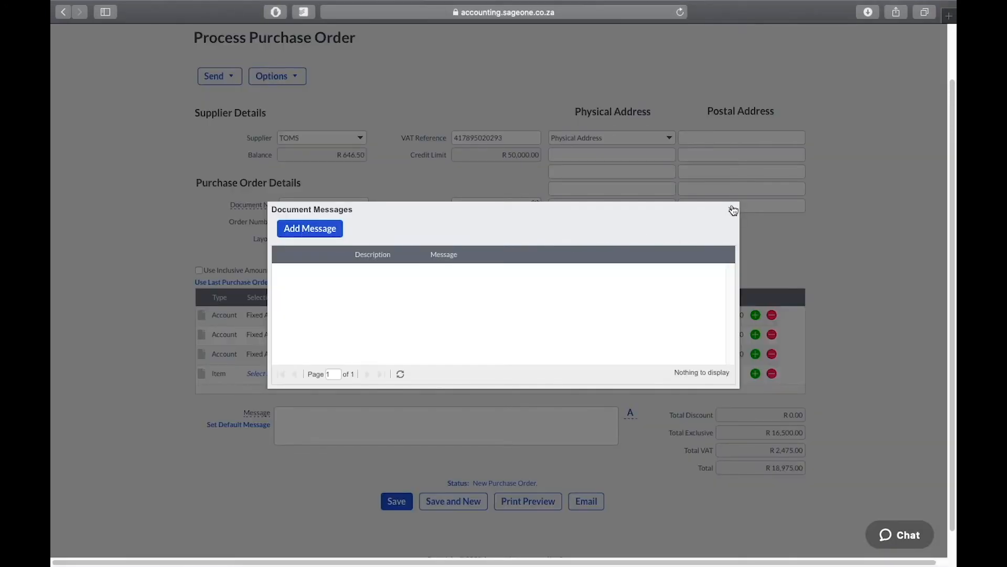
pyautogui.click(731, 210)
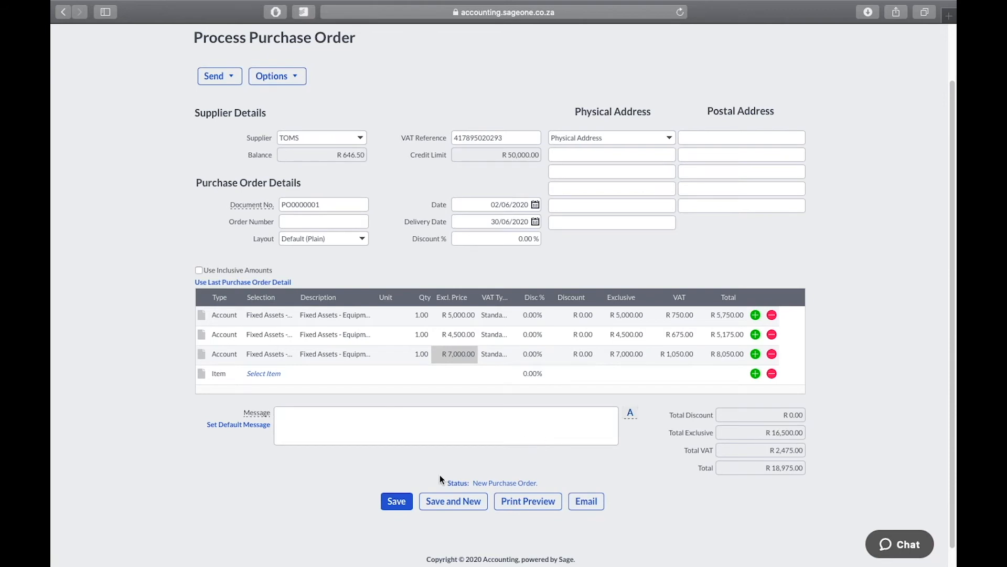
# - Save the TOMS purchase order and create a supplier invoice from it
pyautogui.click(397, 501)
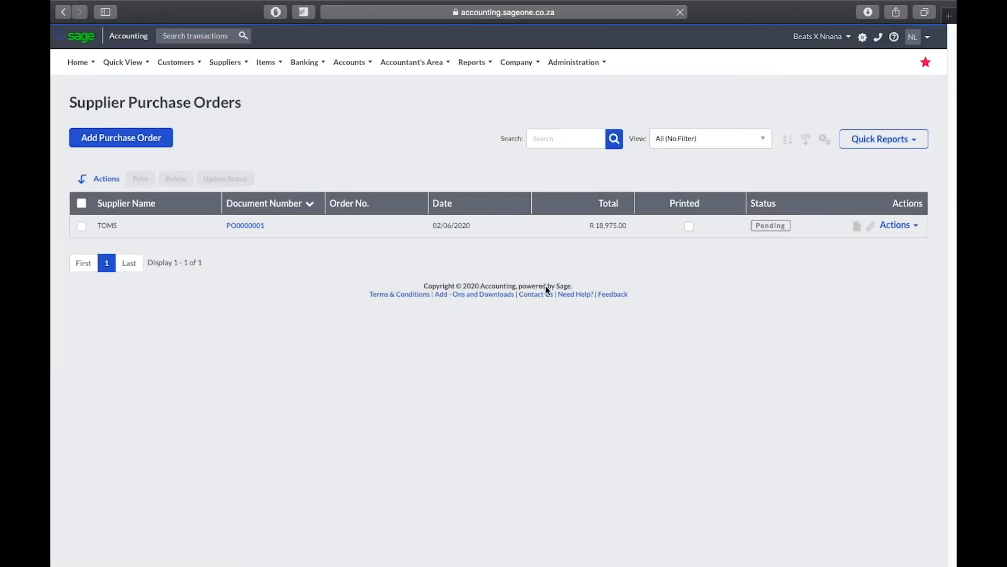
pyautogui.click(905, 225)
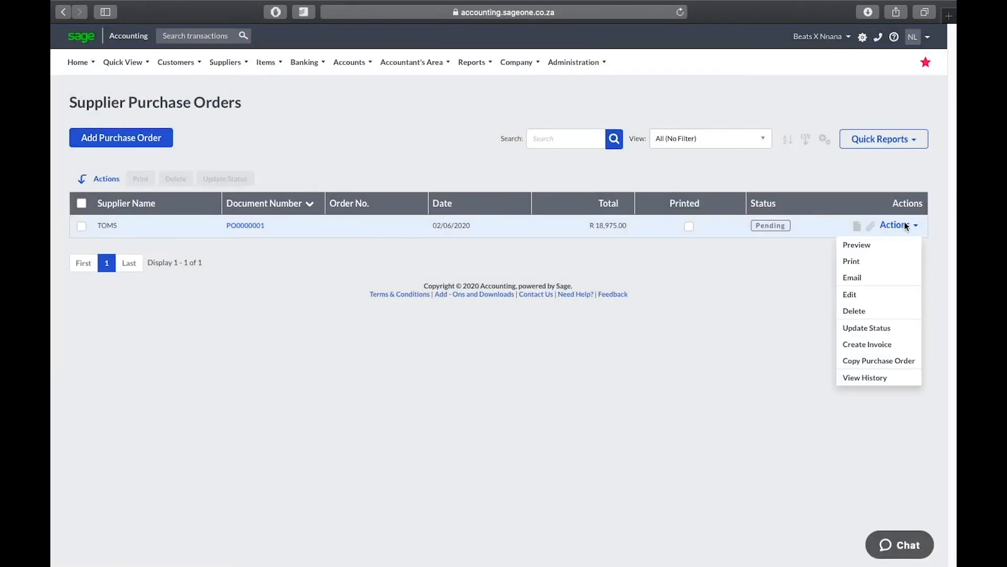
pyautogui.click(879, 346)
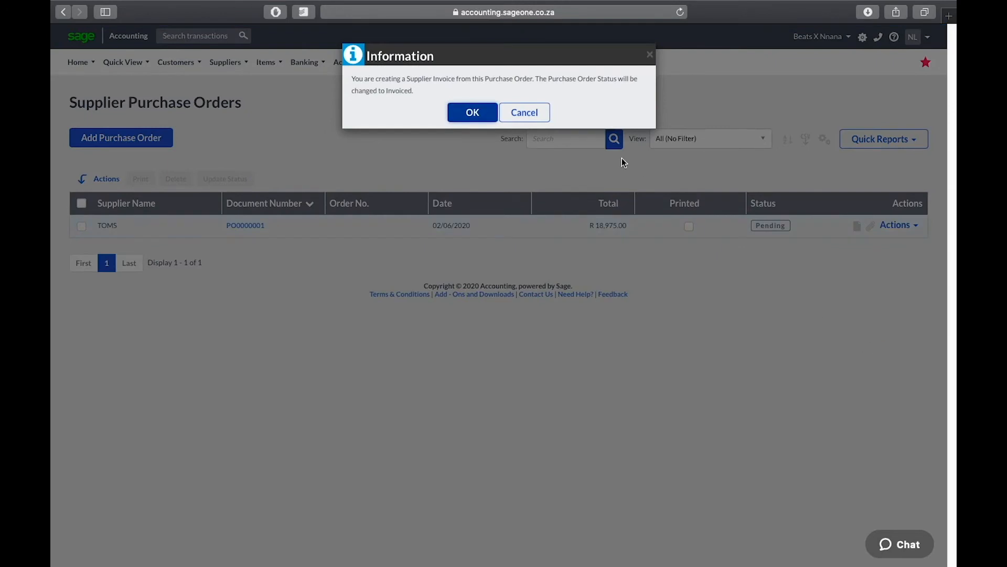
pyautogui.click(474, 111)
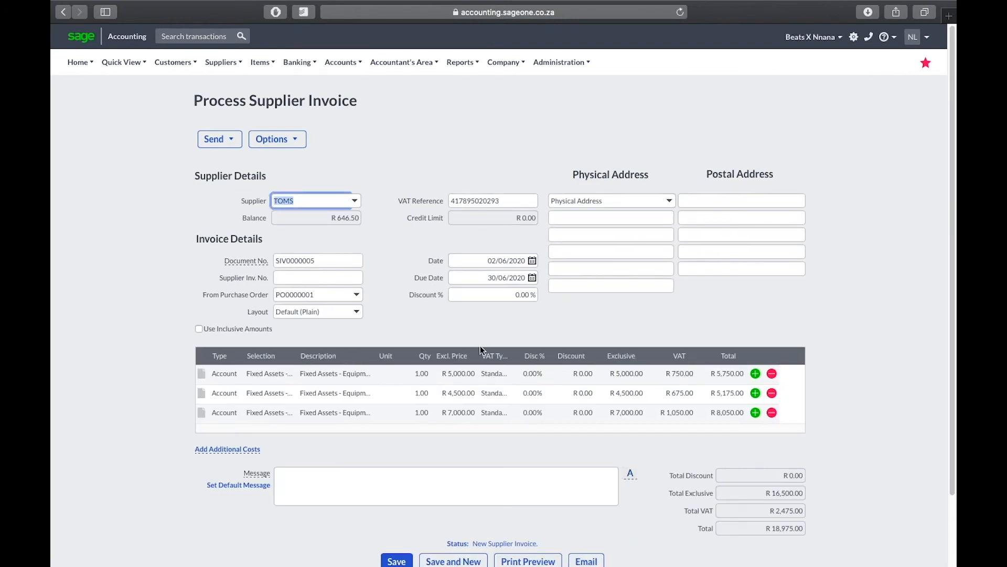
# - Set the supplier invoice's discount to 15% and save the invoice
pyautogui.click(512, 296)
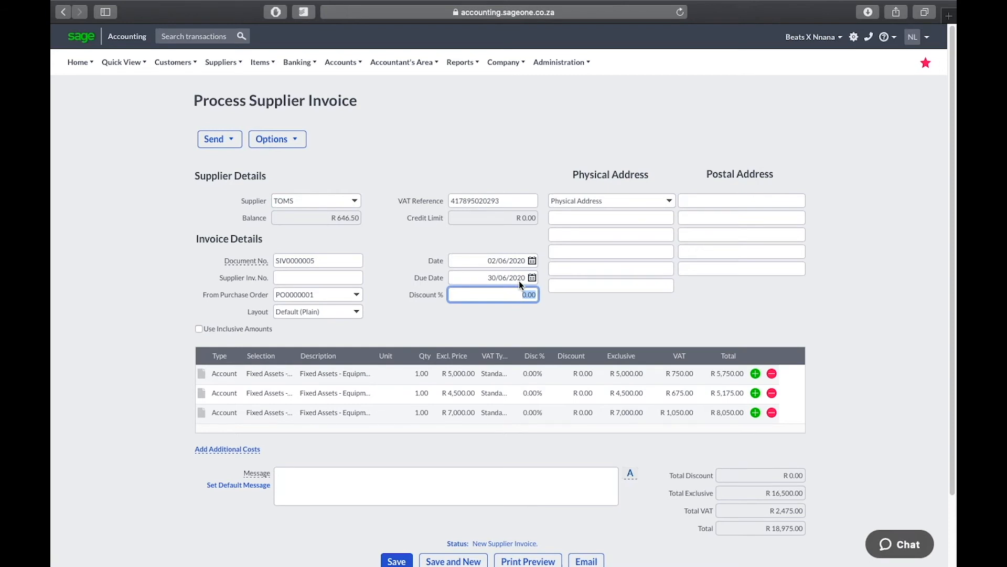
pyautogui.write('15')
pyautogui.click(505, 479)
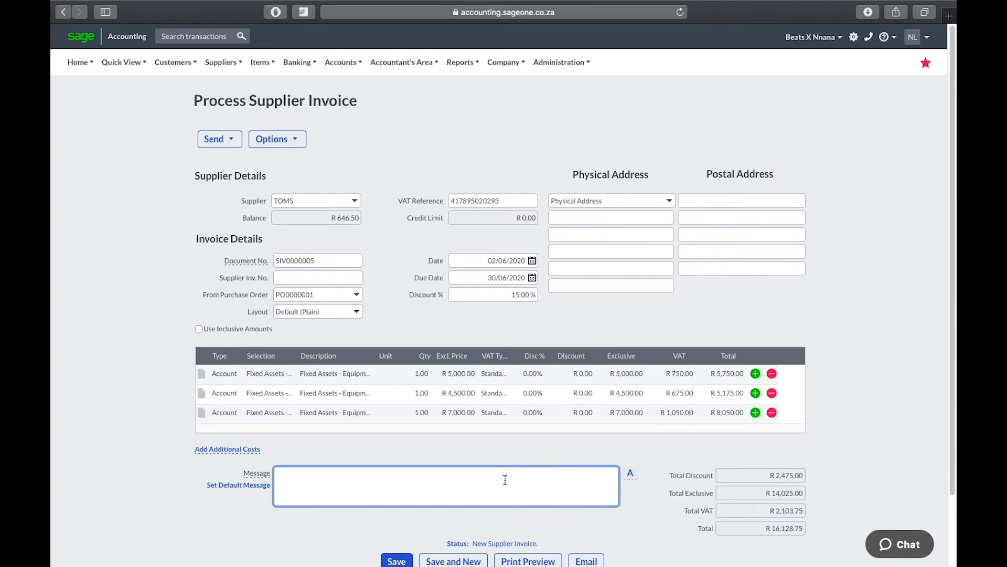
pyautogui.scroll(-3, 505, 480)
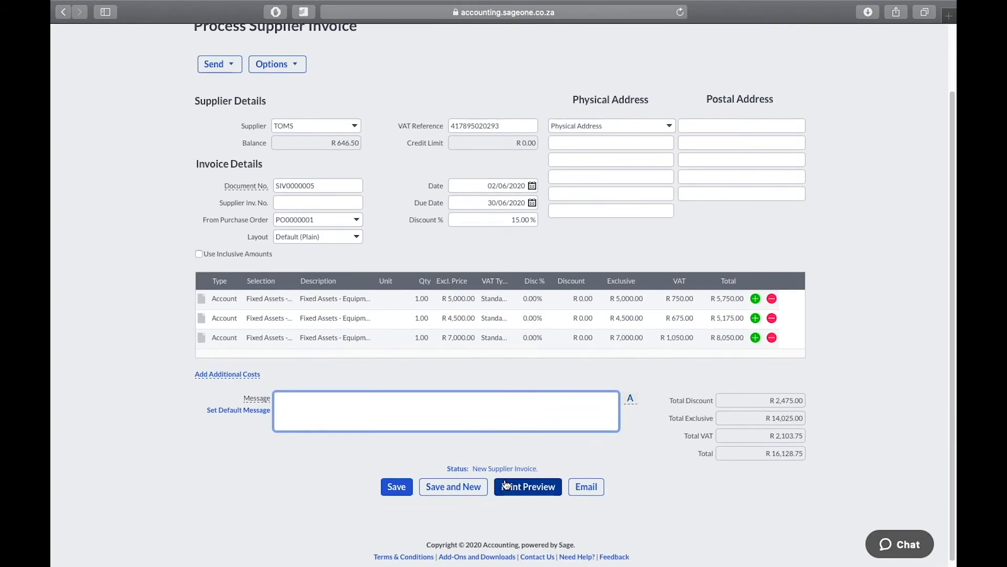
pyautogui.scroll(2, 505, 483)
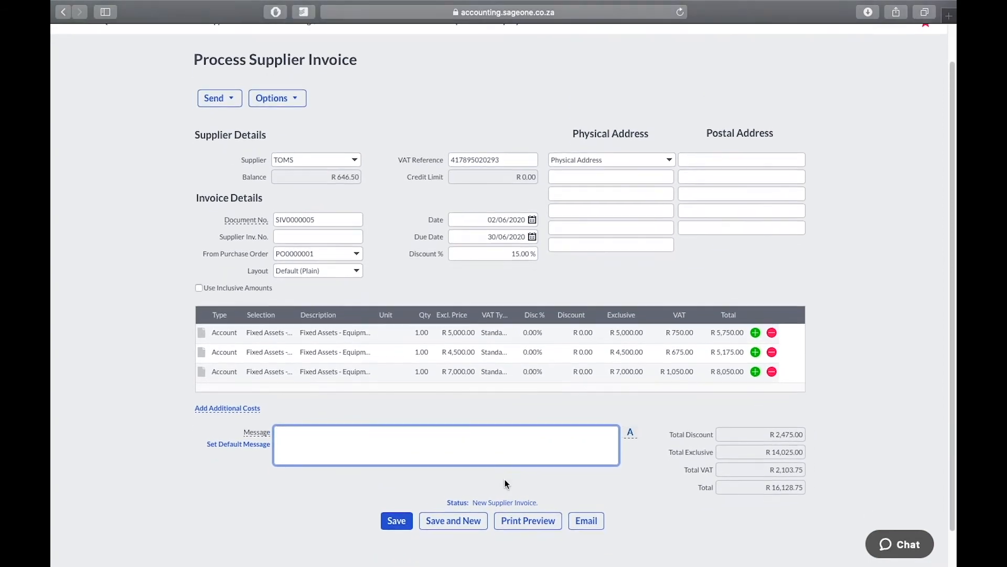
pyautogui.scroll(-2, 504, 479)
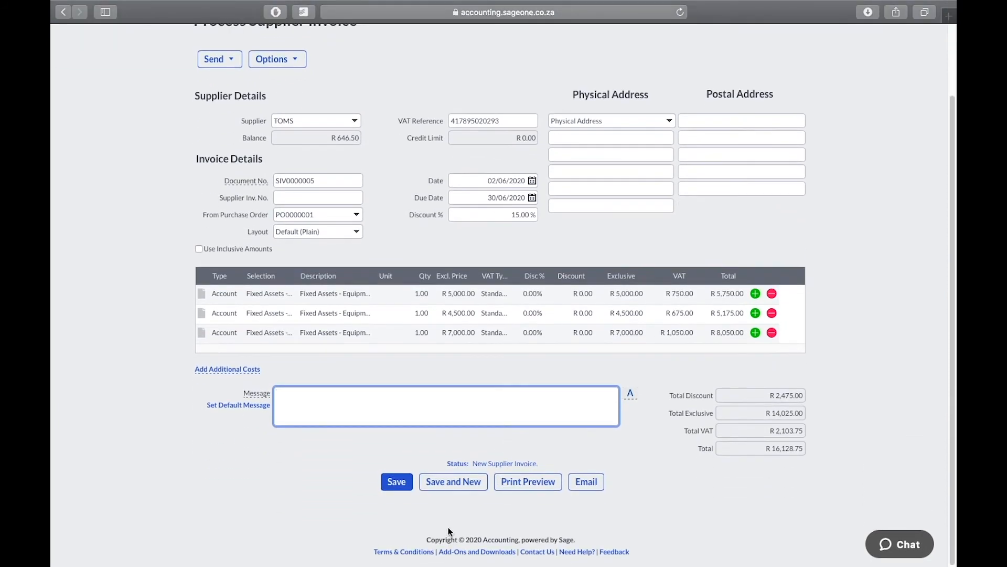
pyautogui.click(398, 481)
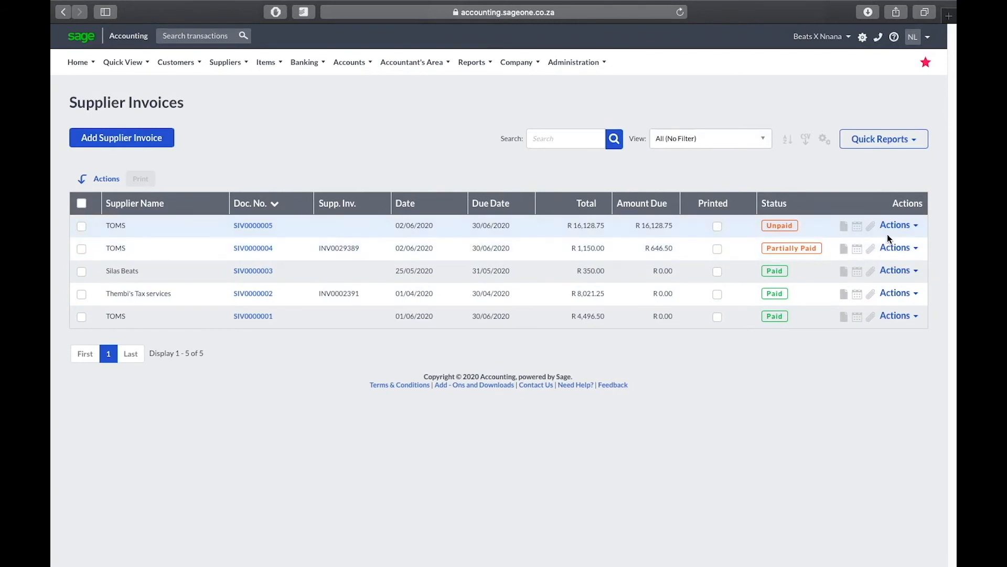
# - Start a new supplier return for TOMS and base it on the R 16,128.75 invoice dated 02/06/2020
pyautogui.click(231, 55)
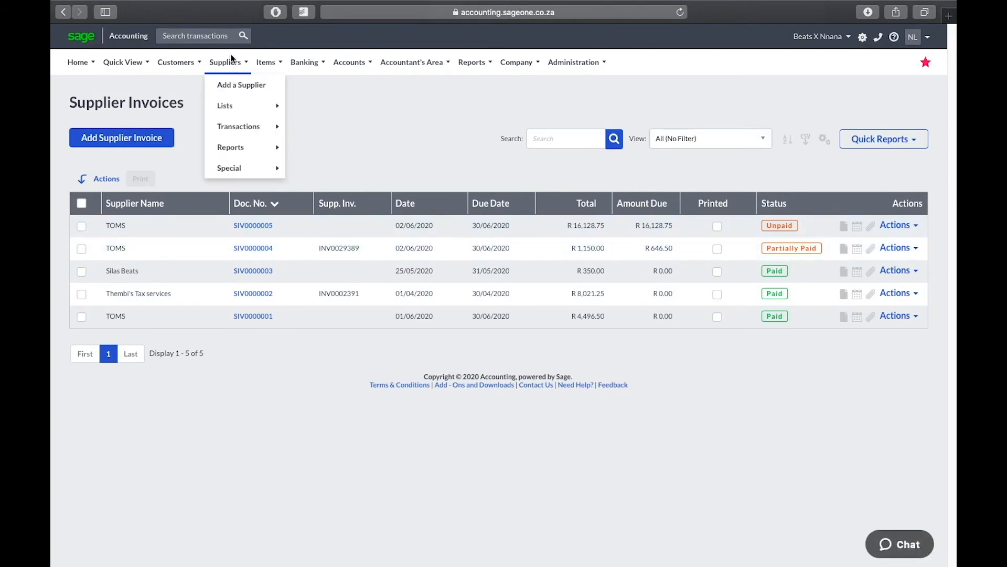
pyautogui.moveTo(244, 127)
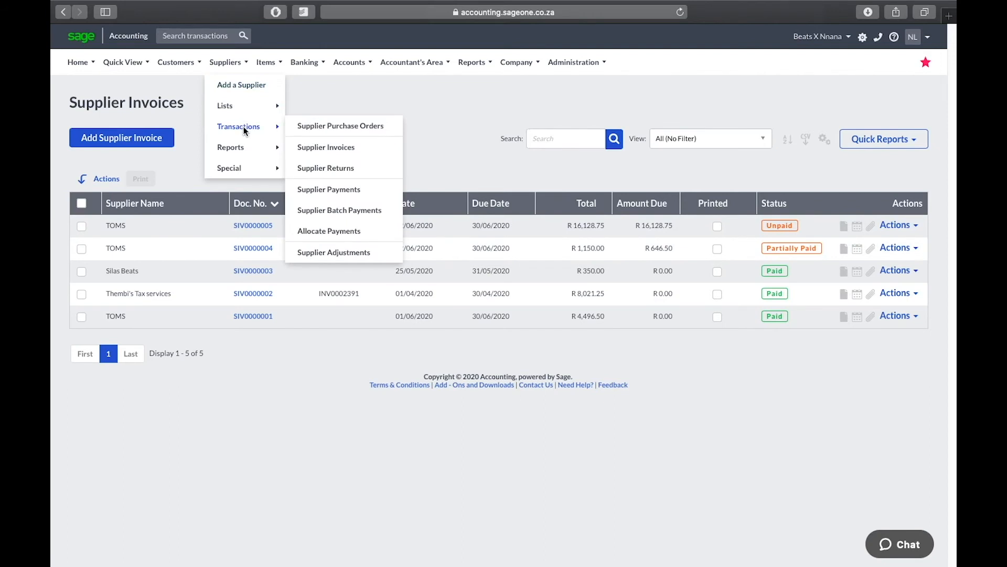
pyautogui.click(331, 171)
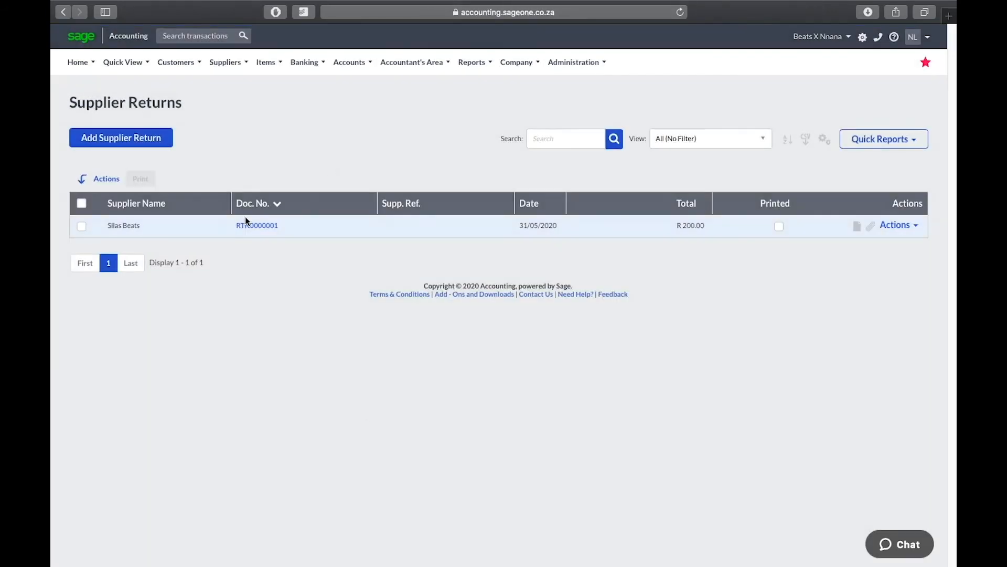
pyautogui.click(134, 144)
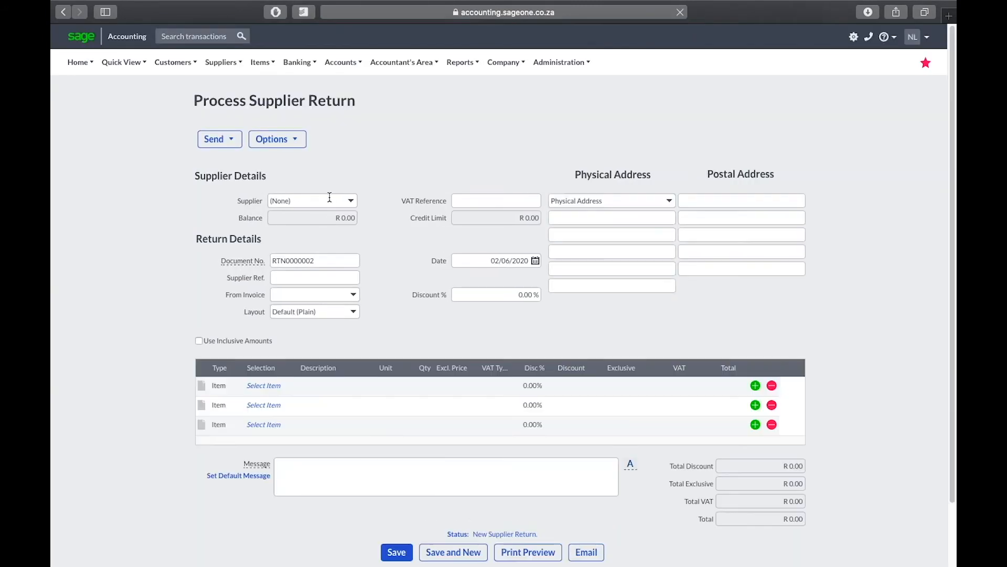
pyautogui.click(351, 199)
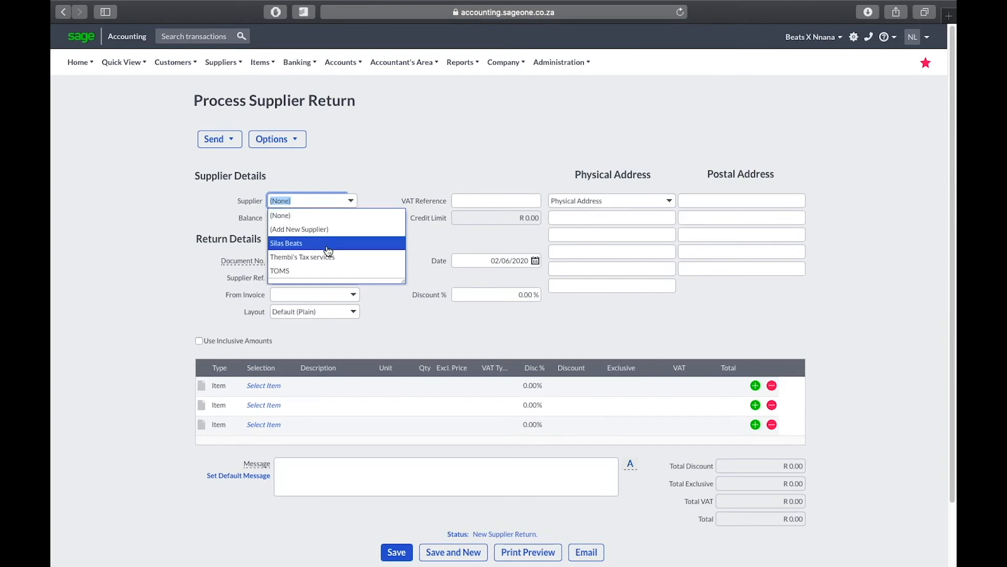
pyautogui.click(326, 270)
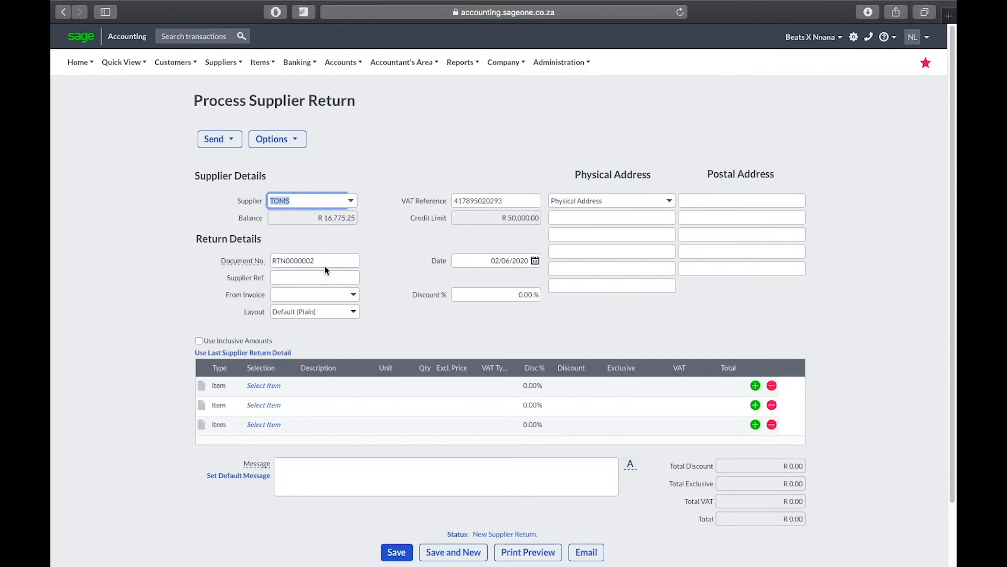
pyautogui.click(357, 294)
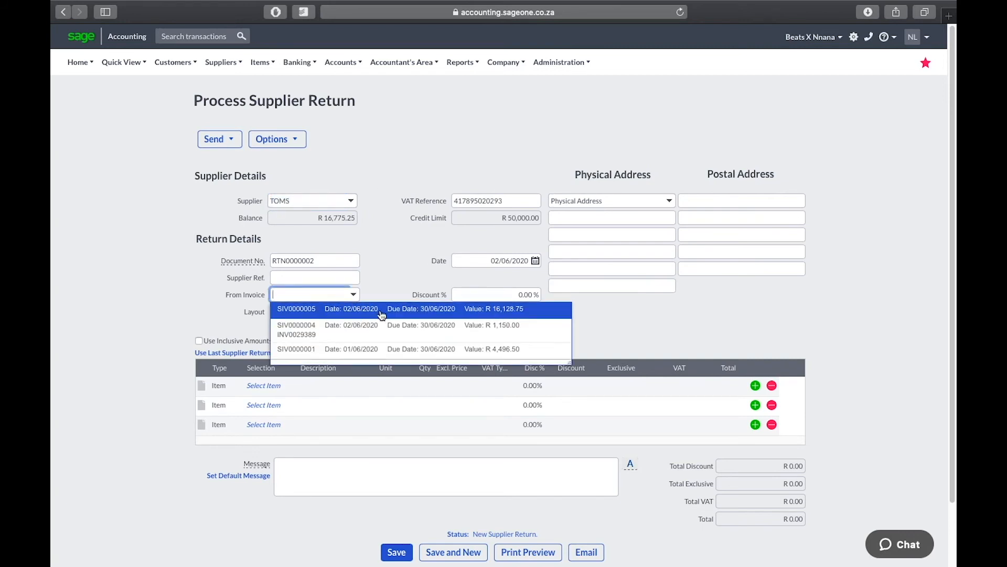
pyautogui.click(381, 310)
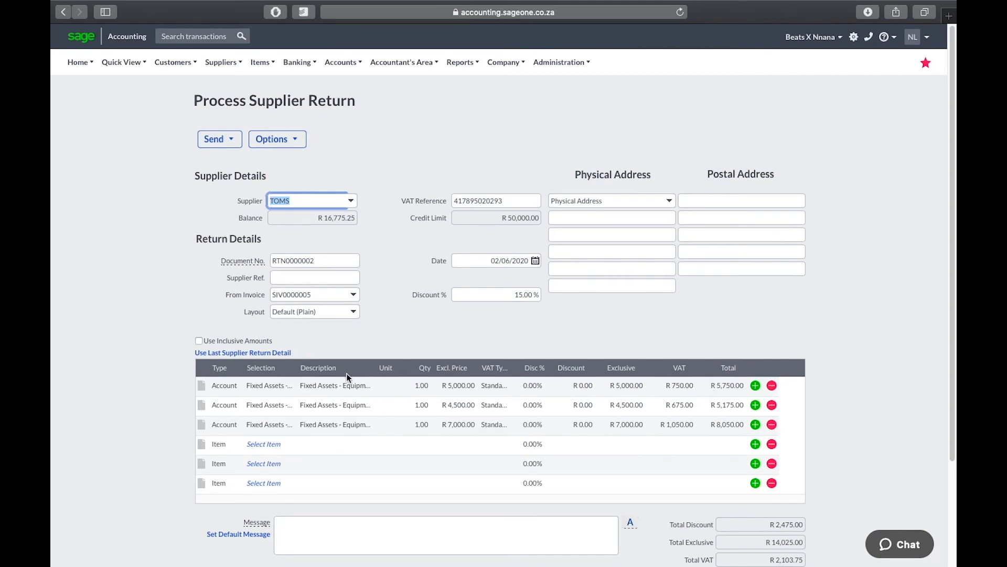
# - Widen the Description column of the return lines to identify the equipment on each line
pyautogui.click(384, 381)
pyautogui.click(358, 380)
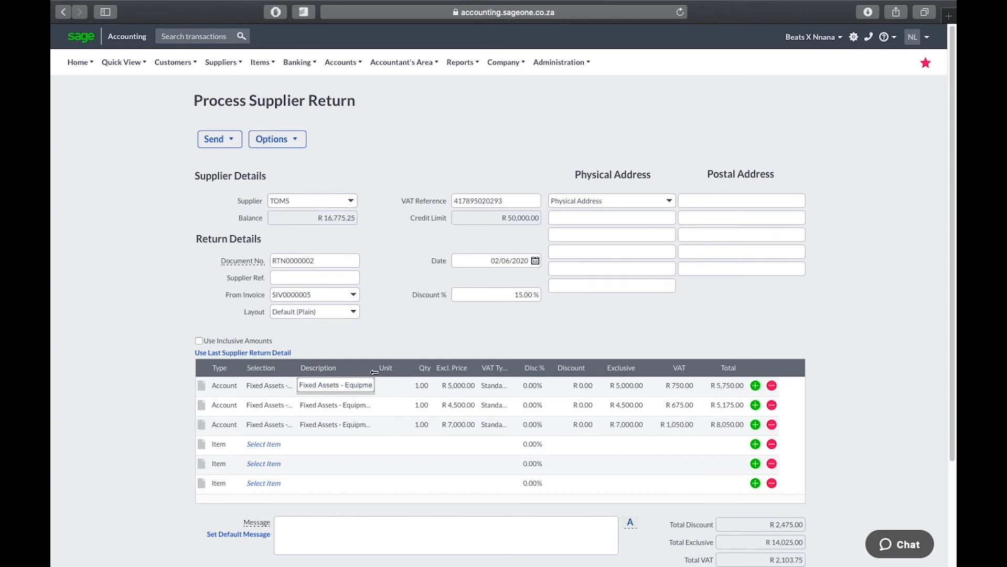
pyautogui.moveTo(377, 371); pyautogui.dragTo(468, 372)
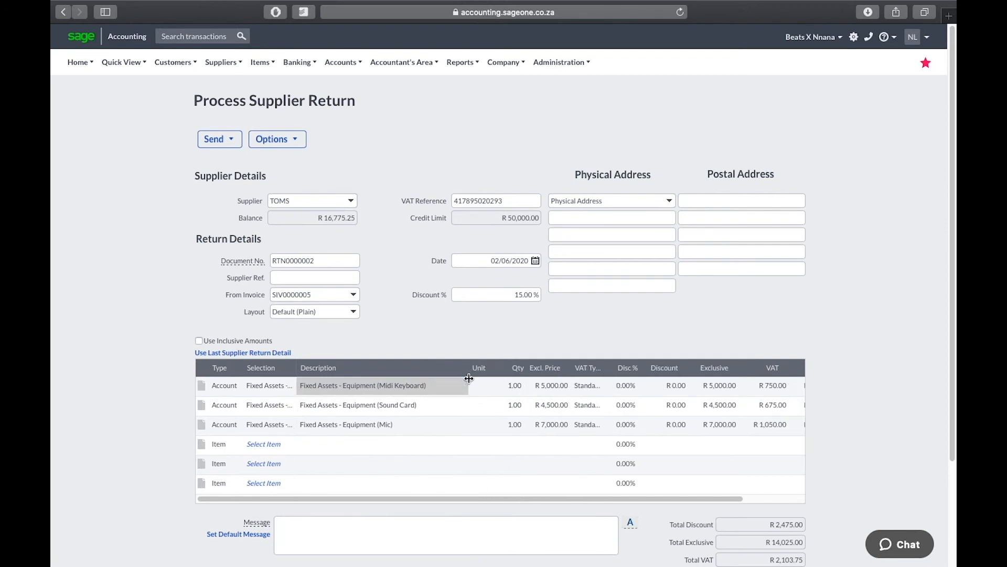
pyautogui.click(438, 406)
pyautogui.moveTo(473, 369); pyautogui.dragTo(413, 369)
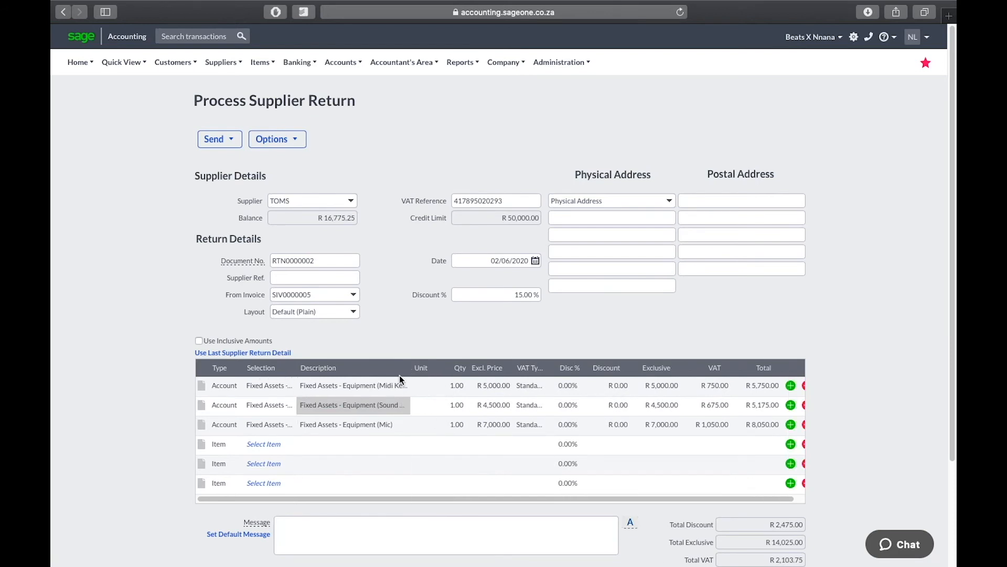
pyautogui.moveTo(409, 371); pyautogui.dragTo(399, 371)
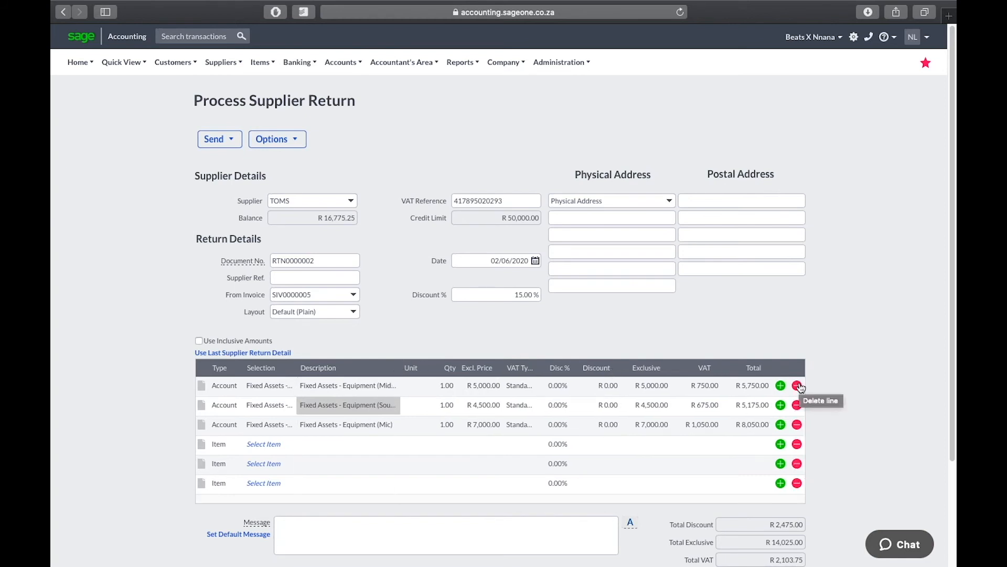
# - Delete the Midi Keyboard and Mic lines from the TOMS return, leaving the Sound Card, and save it
pyautogui.click(798, 386)
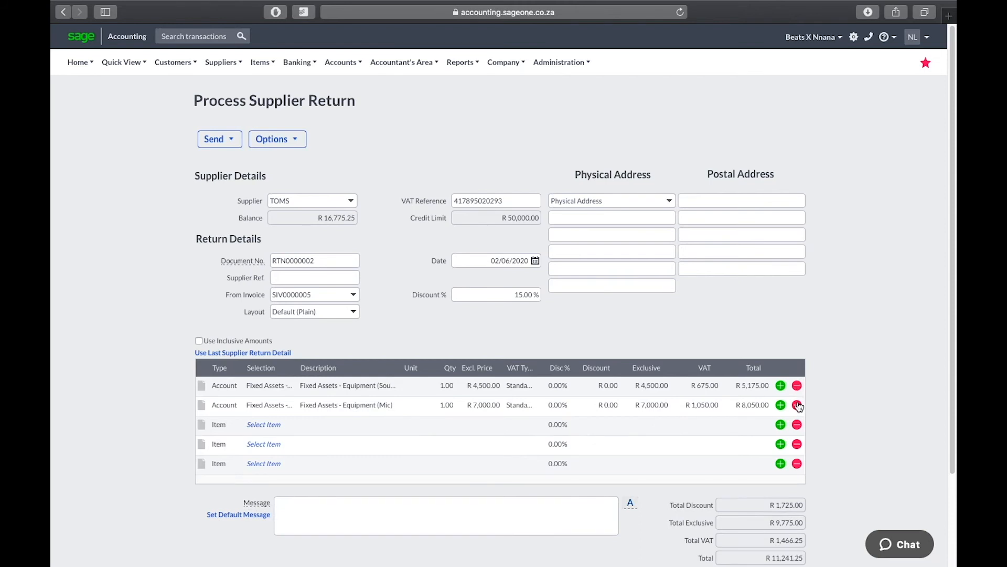
pyautogui.click(797, 405)
pyautogui.scroll(-2, 798, 405)
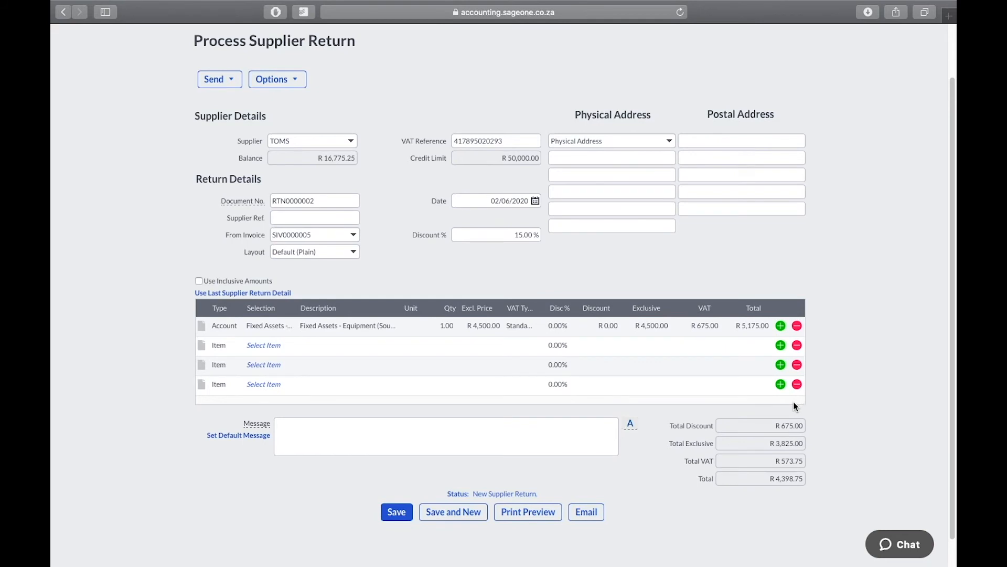
pyautogui.click(394, 513)
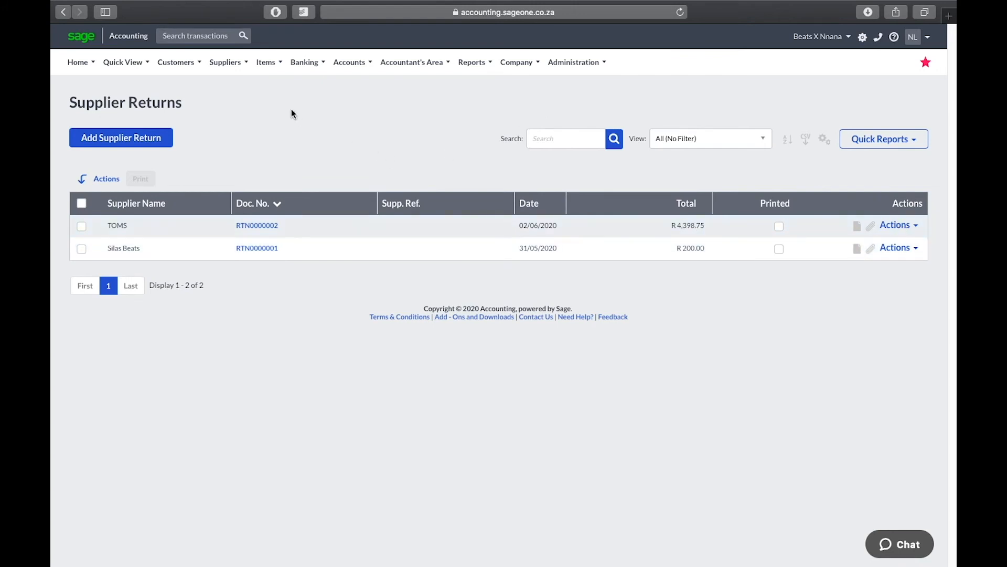
# - Start a payment for the R 16,128.75 TOMS supplier invoice dated 02/06/2020
pyautogui.click(218, 61)
pyautogui.moveTo(247, 128)
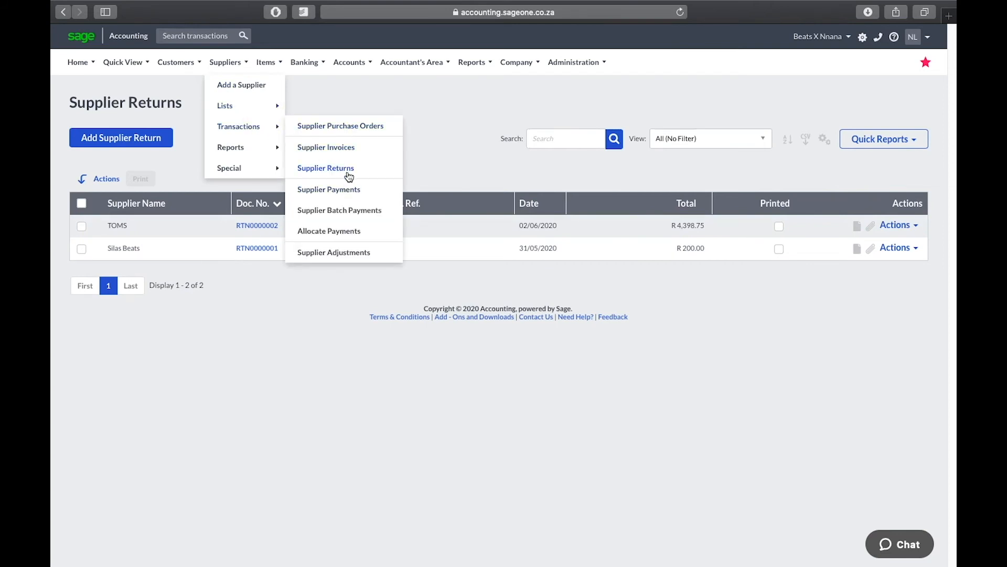
pyautogui.click(363, 150)
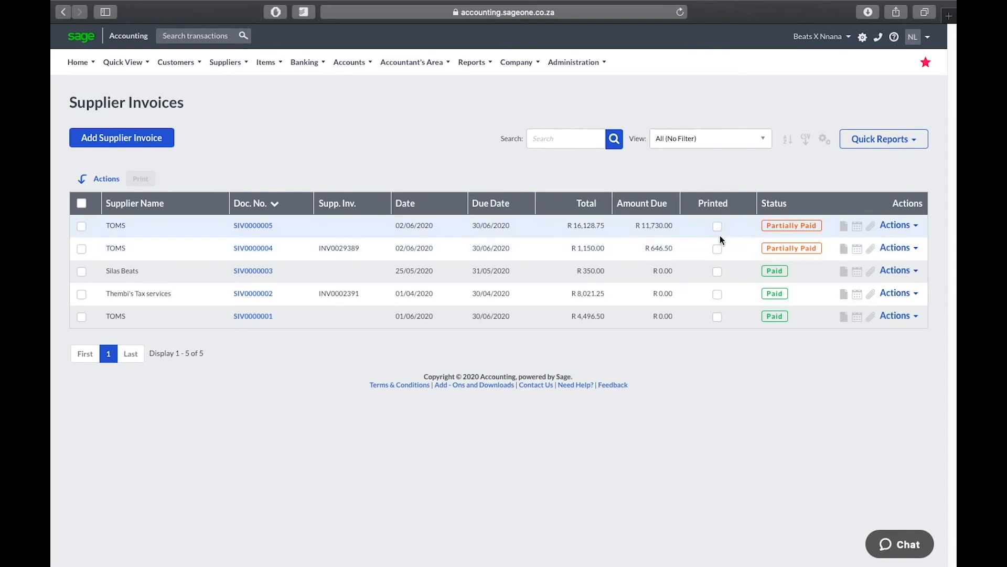
pyautogui.click(913, 227)
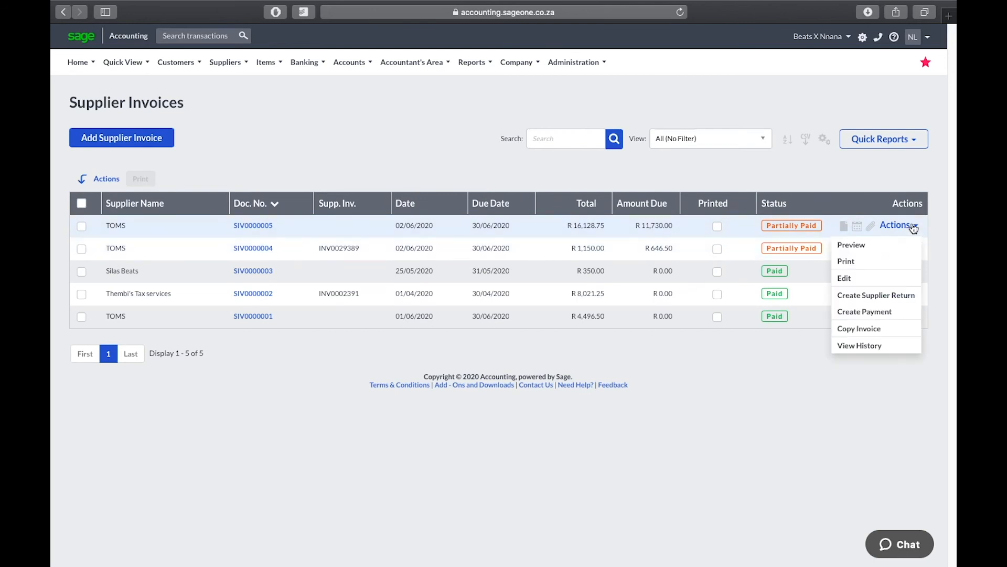
pyautogui.click(886, 313)
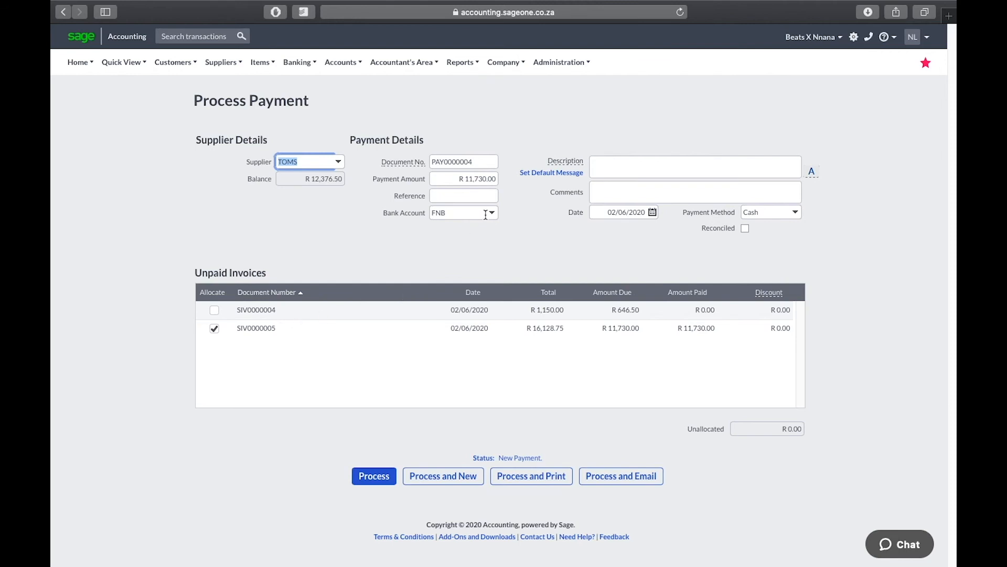
# - Set the TOMS payment method to Credit Card and process the payment
pyautogui.click(798, 213)
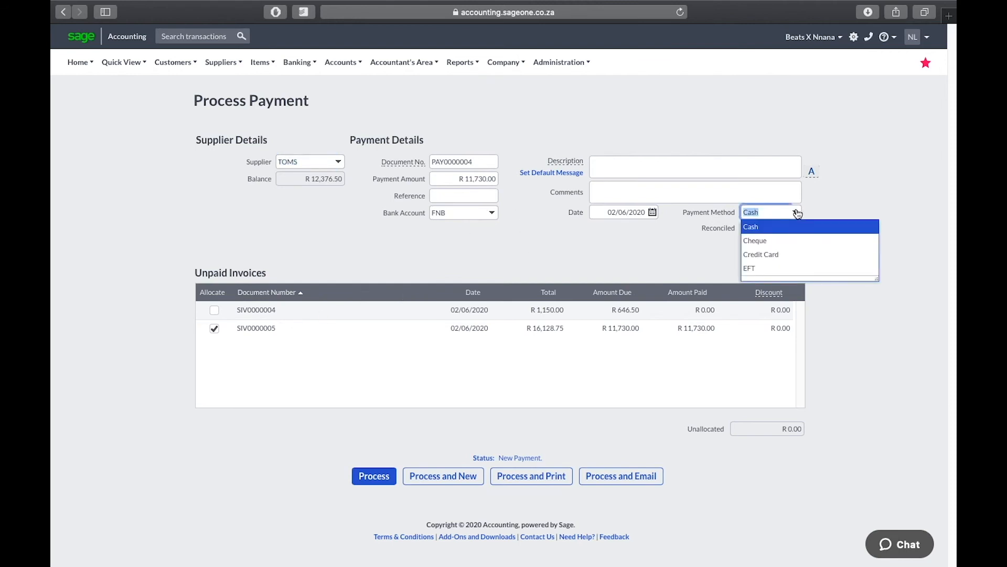
pyautogui.click(789, 255)
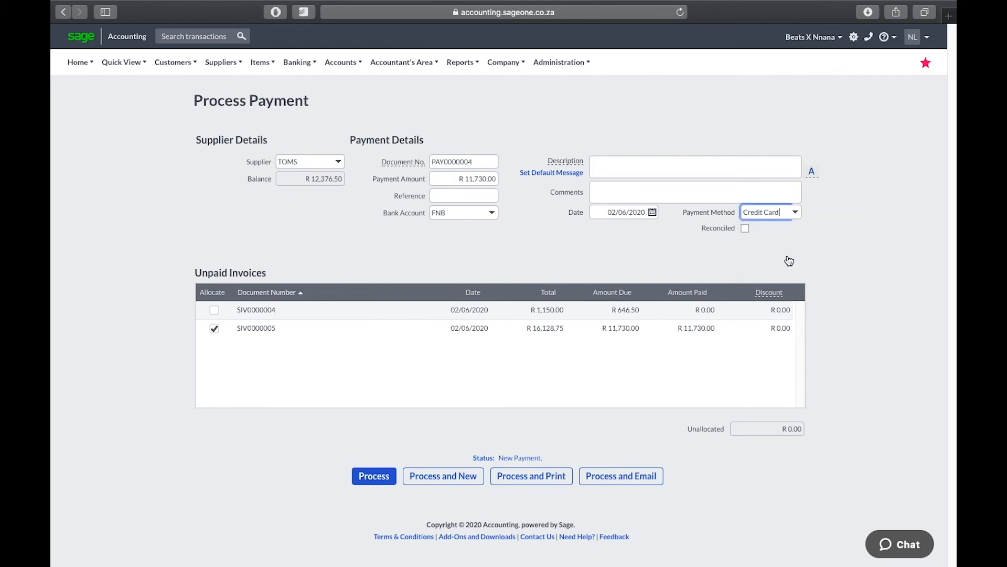
pyautogui.click(458, 194)
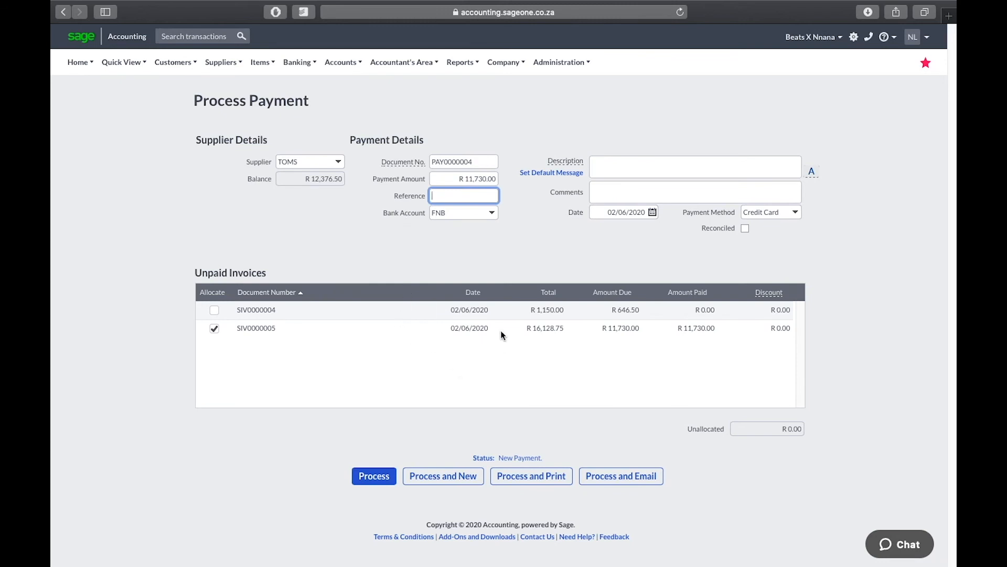
pyautogui.click(385, 479)
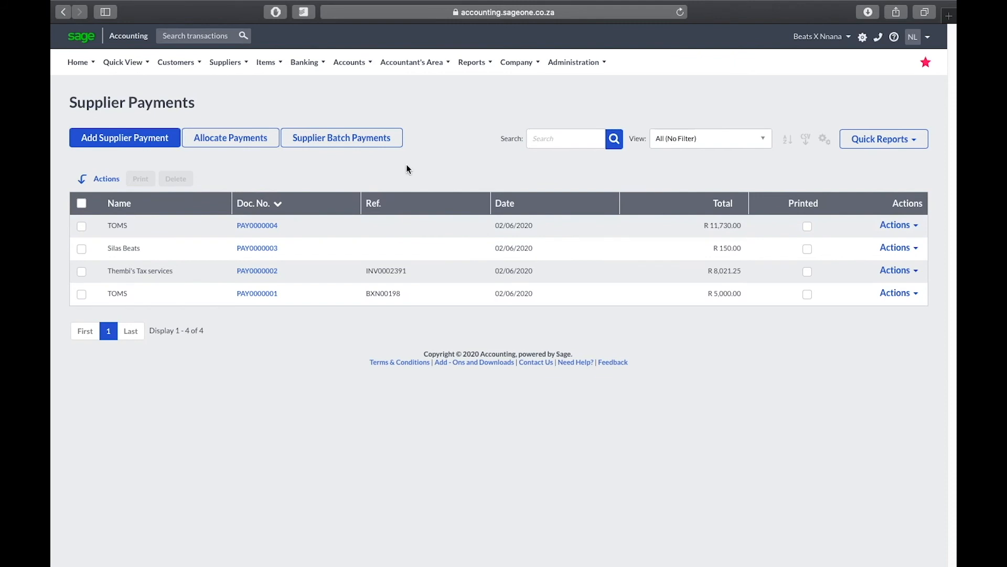
# - Check the payment status of the supplier invoices and the actions available for the R 1,150.00 TOMS invoice
pyautogui.moveTo(315, 63)
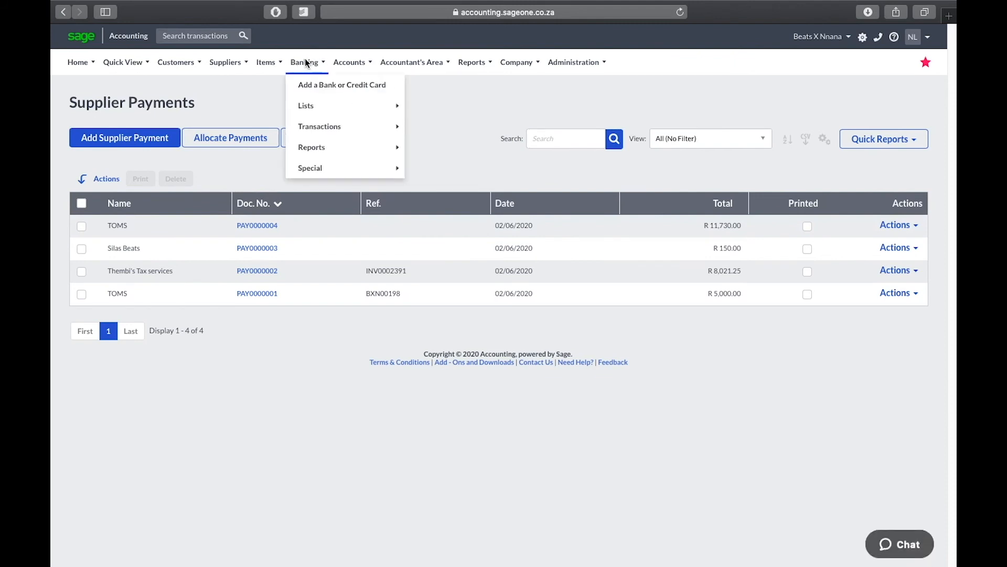
pyautogui.moveTo(326, 133)
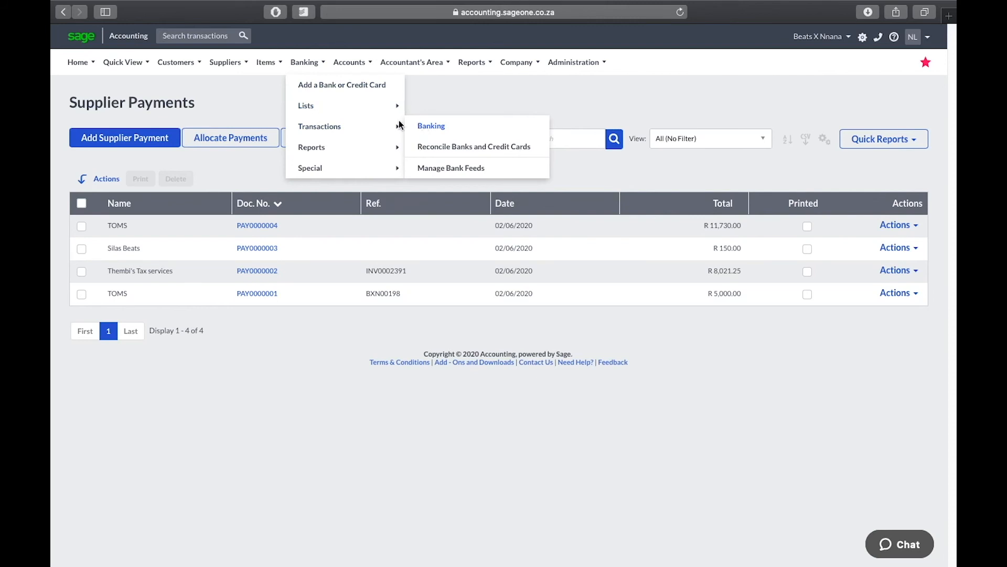
pyautogui.moveTo(226, 61)
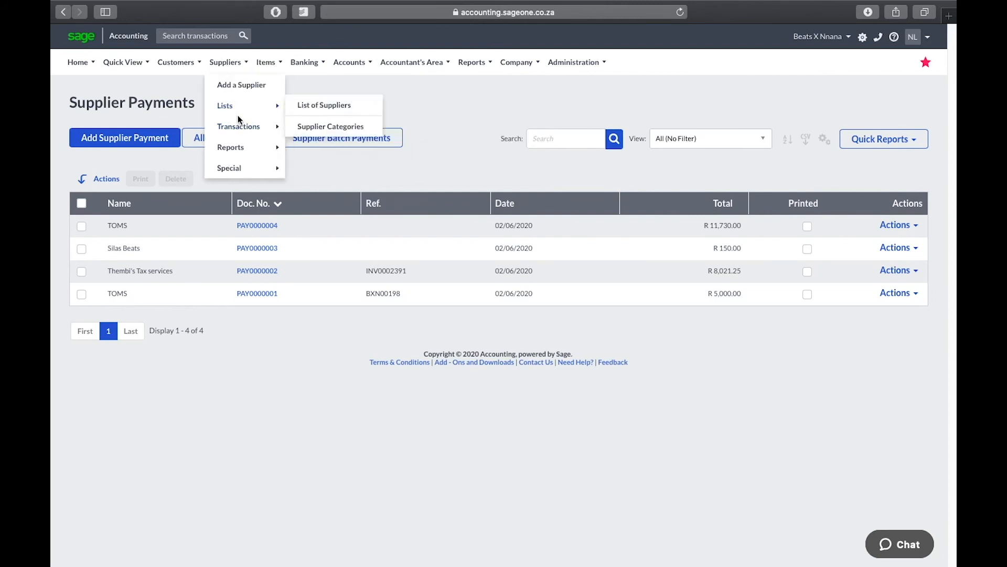
pyautogui.moveTo(251, 128)
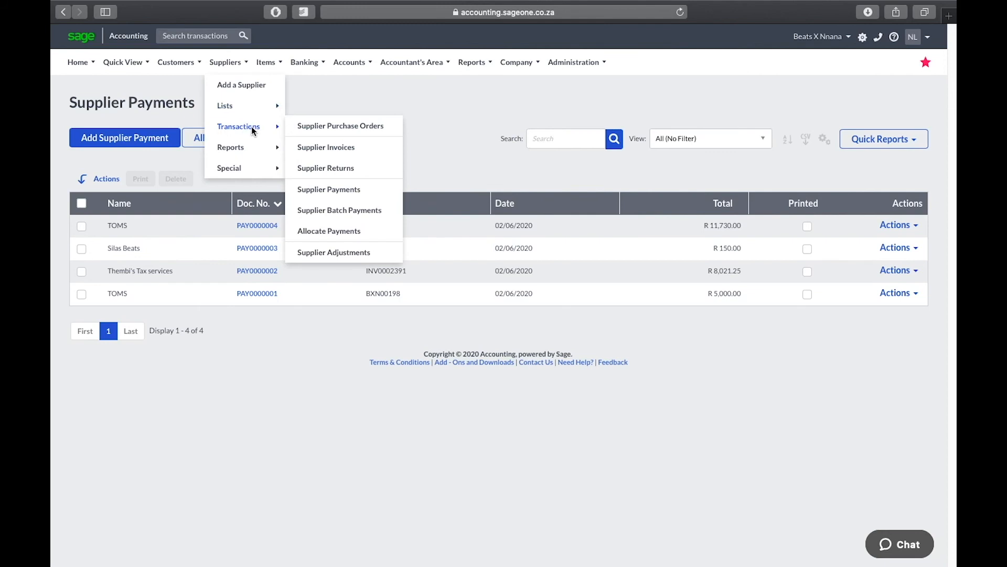
pyautogui.click(361, 156)
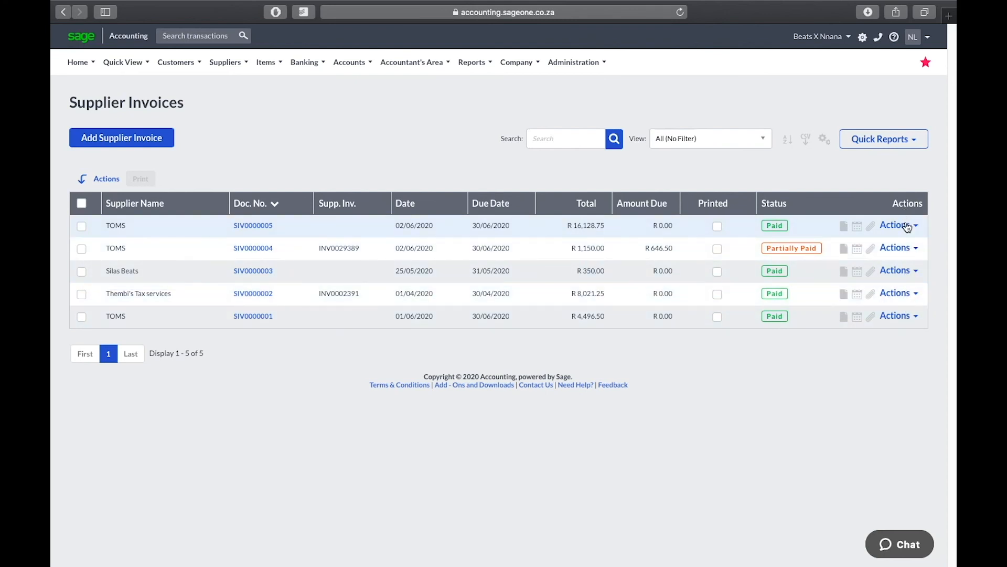
pyautogui.click(909, 255)
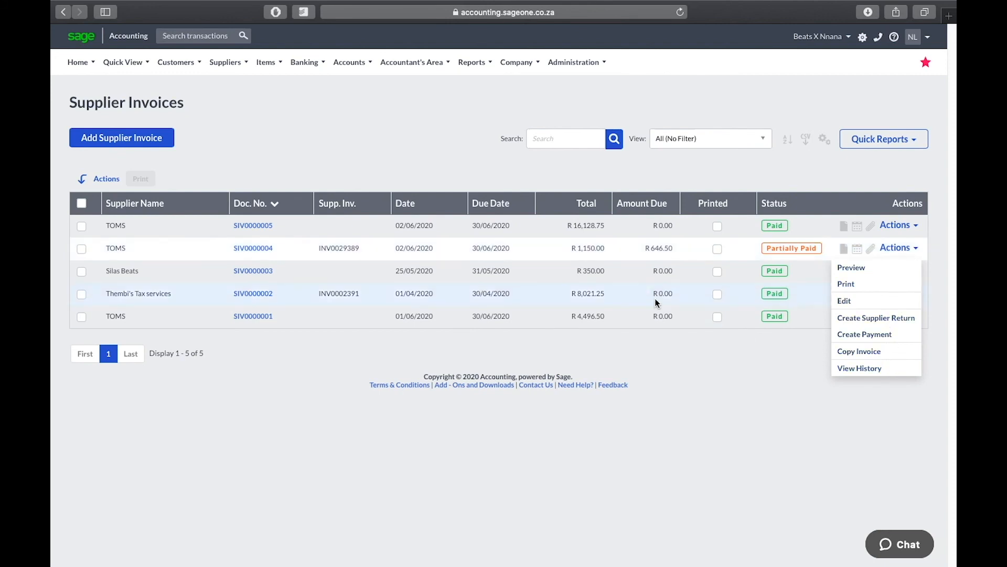
# - Start a new supplier adjustment with TOMS as the supplier
pyautogui.moveTo(236, 64)
pyautogui.moveTo(248, 128)
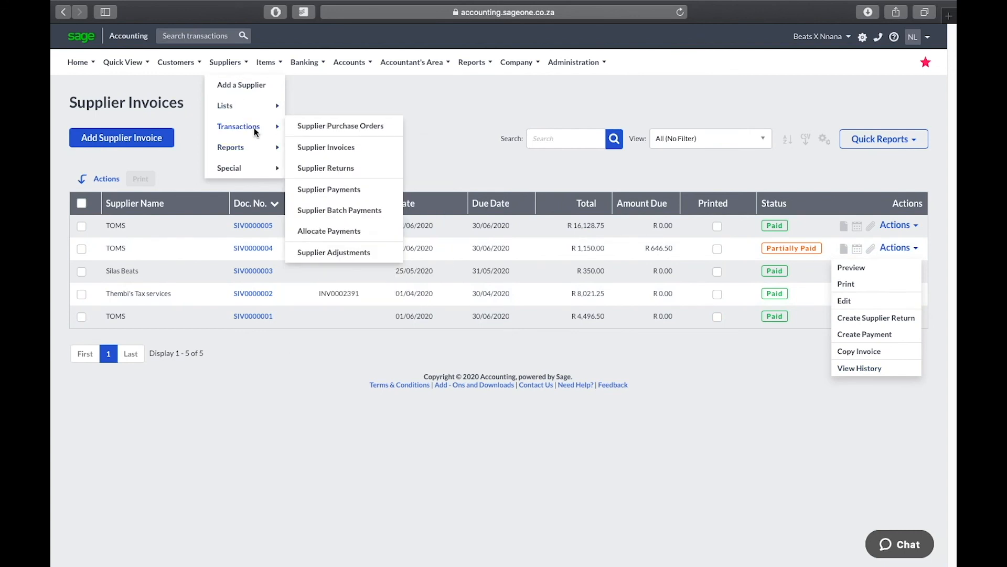
pyautogui.click(350, 252)
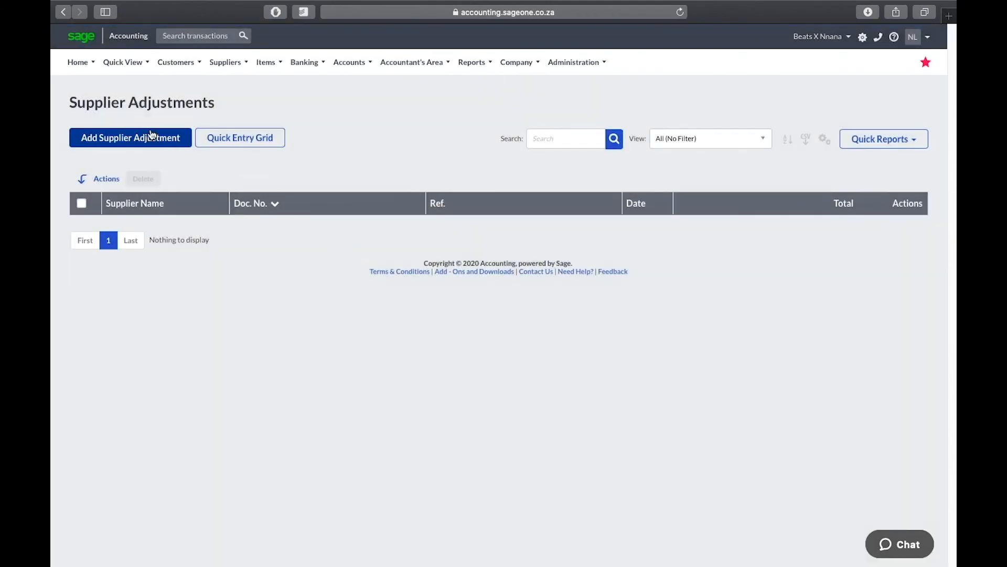
pyautogui.click(152, 138)
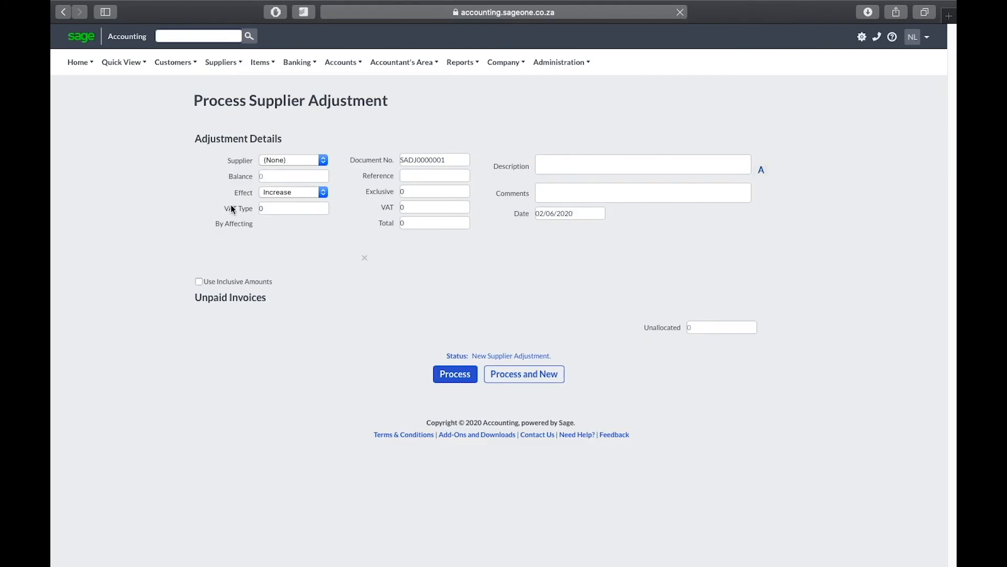
pyautogui.click(319, 161)
pyautogui.click(313, 229)
pyautogui.click(336, 267)
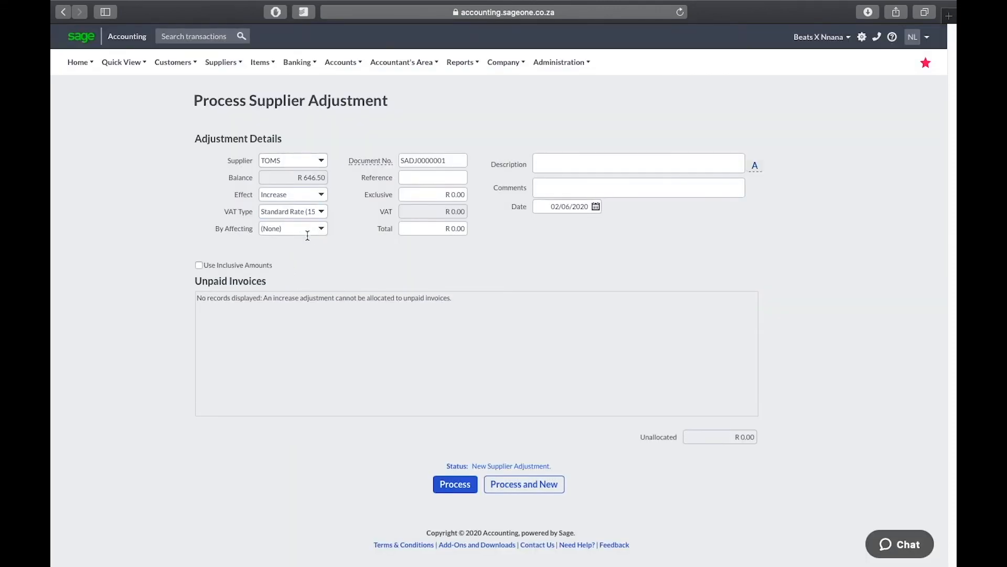
# - Set the adjustment's effect to Decrease and allocate it to the unpaid R 1,150.00 TOMS invoice
pyautogui.click(322, 194)
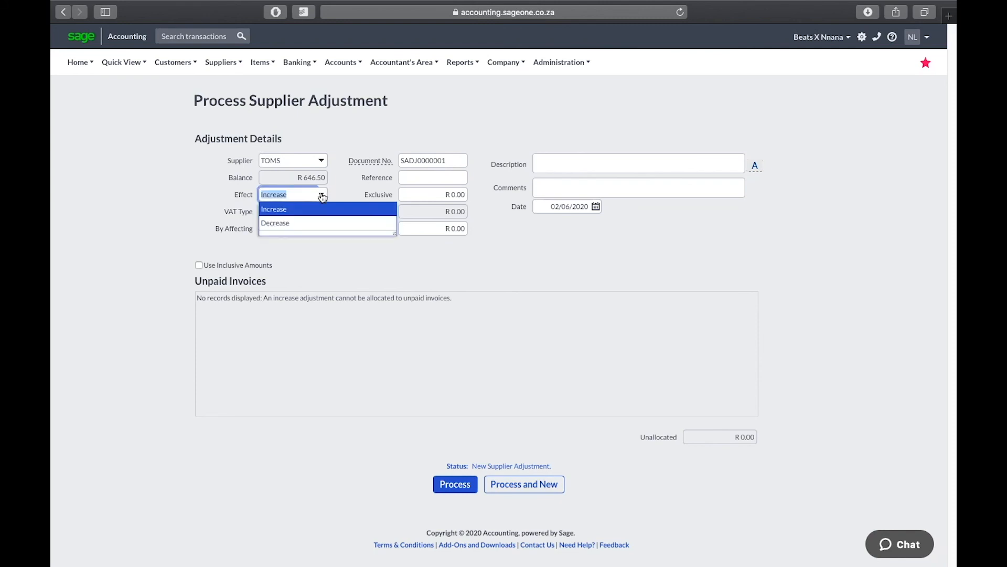
pyautogui.click(313, 223)
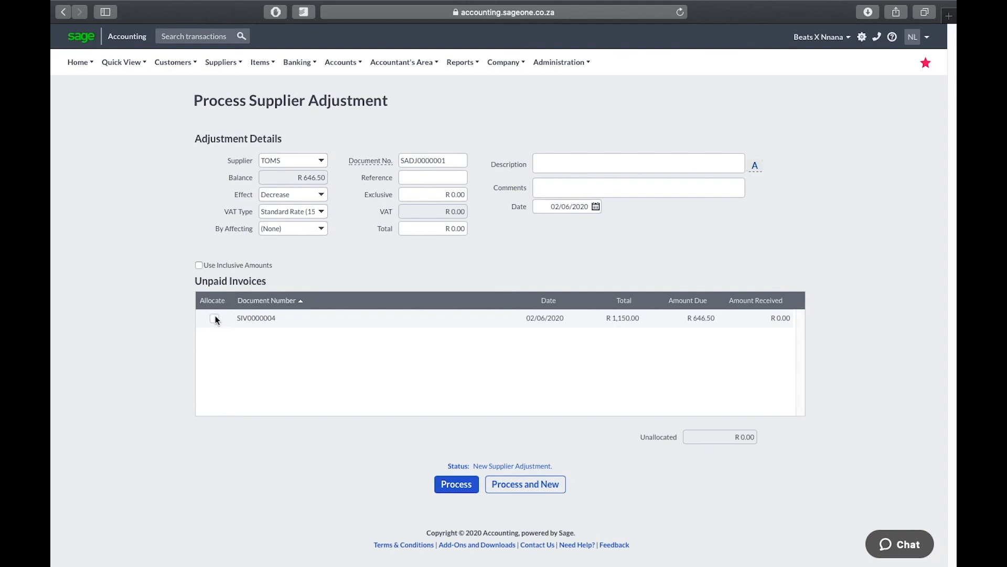
pyautogui.click(214, 318)
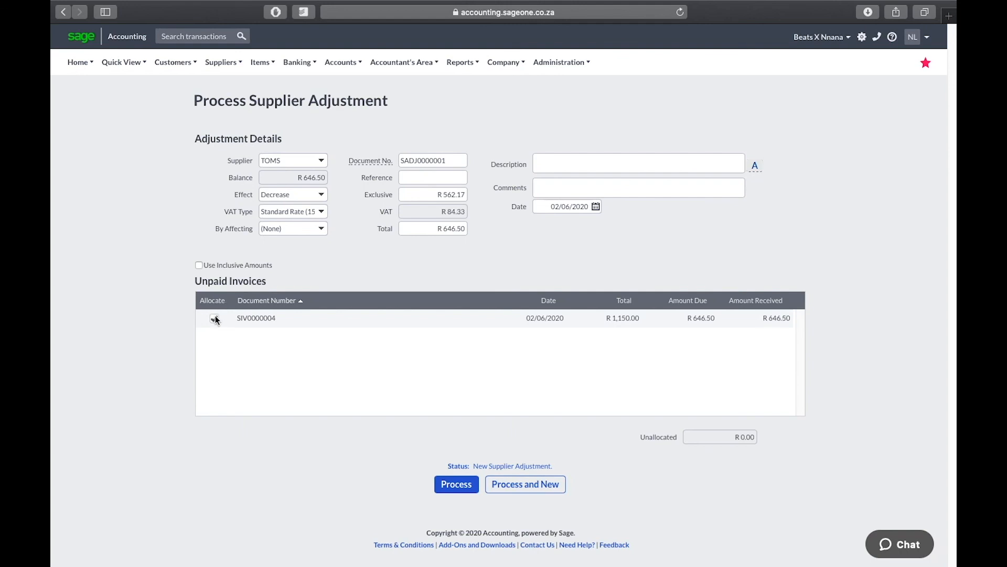
# - Set the TOMS adjustment's By Affecting account to Repairs & Maintenance and process the adjustment
pyautogui.click(471, 491)
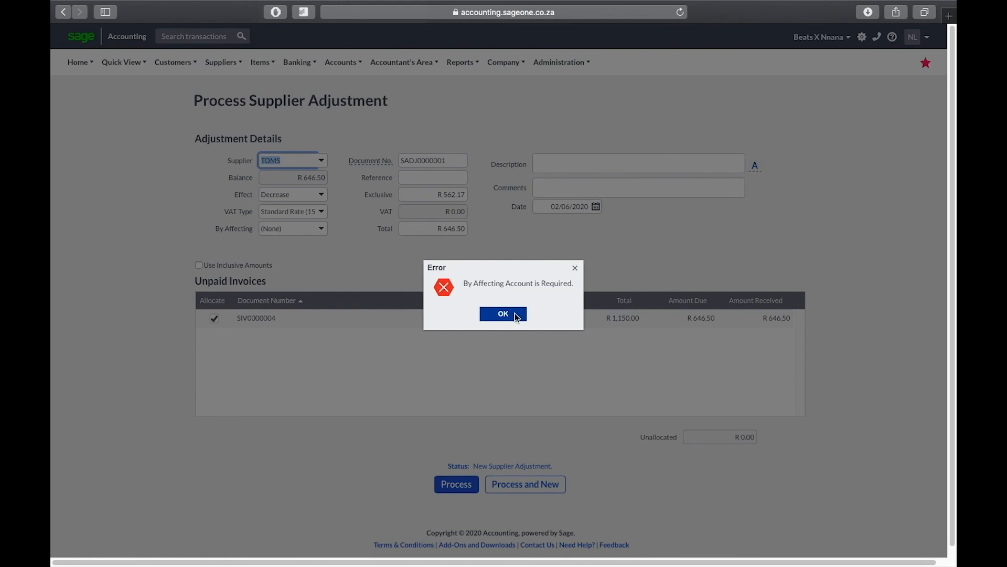
pyautogui.click(516, 313)
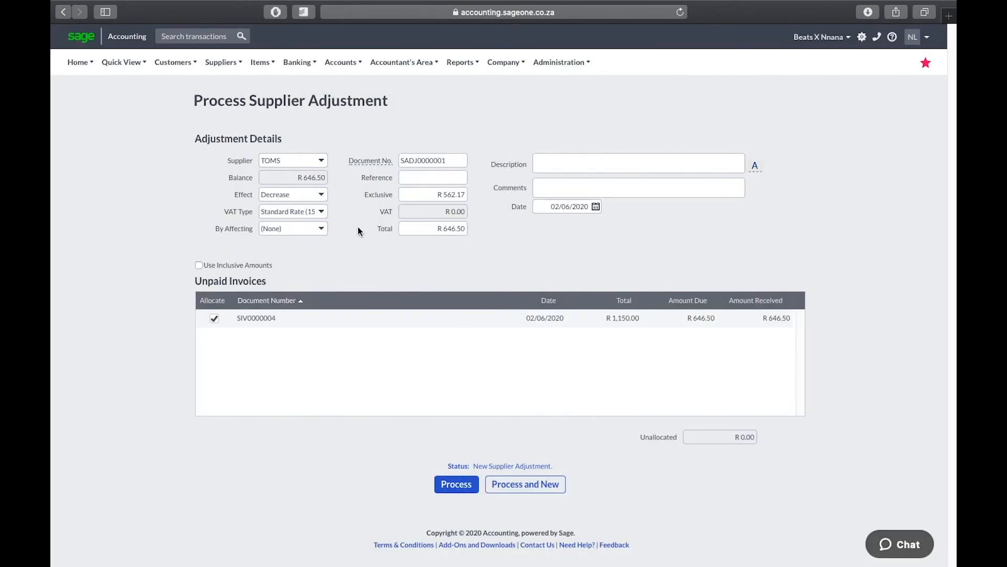
pyautogui.click(327, 231)
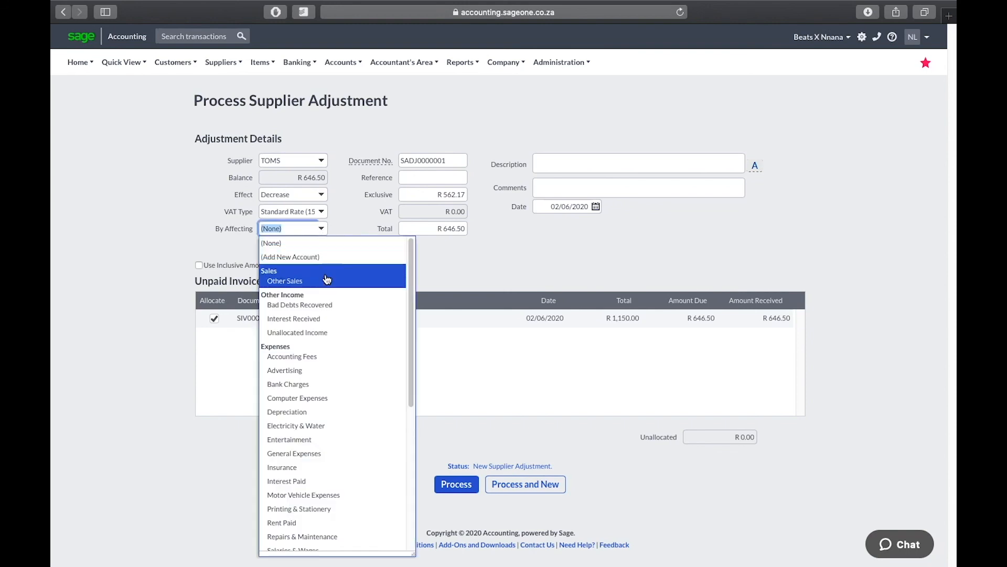
pyautogui.click(476, 254)
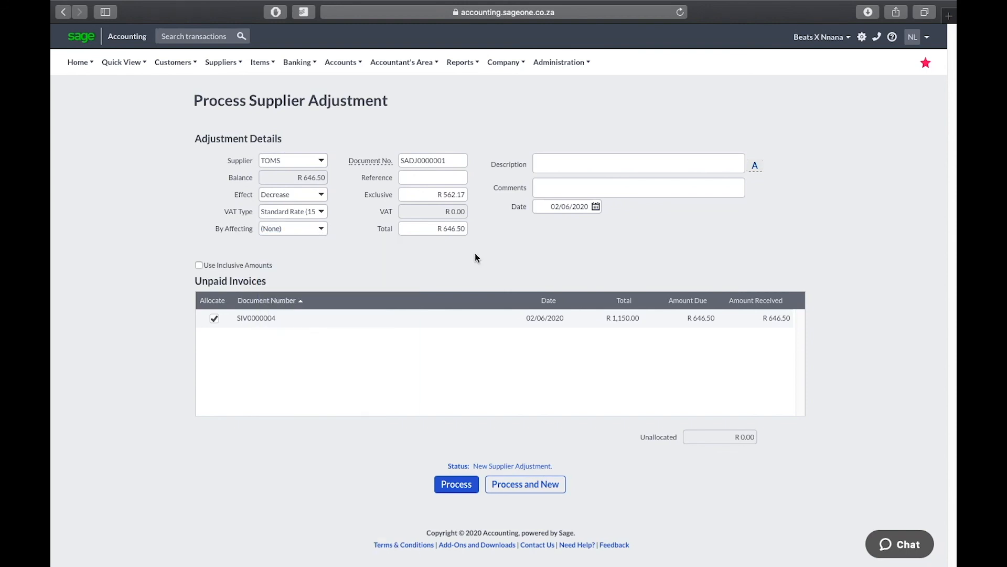
pyautogui.click(321, 229)
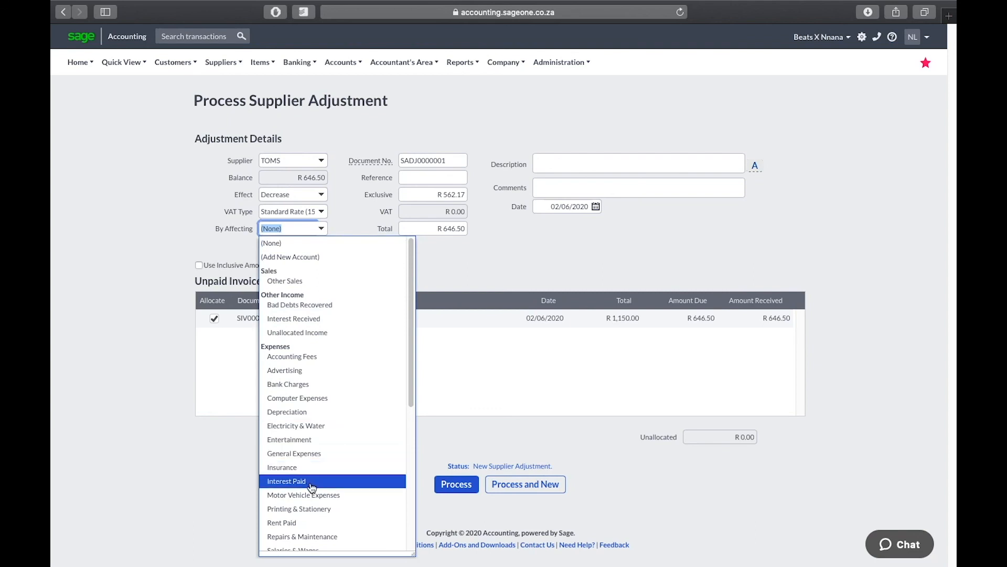
pyautogui.scroll(-1, 328, 514)
pyautogui.click(327, 516)
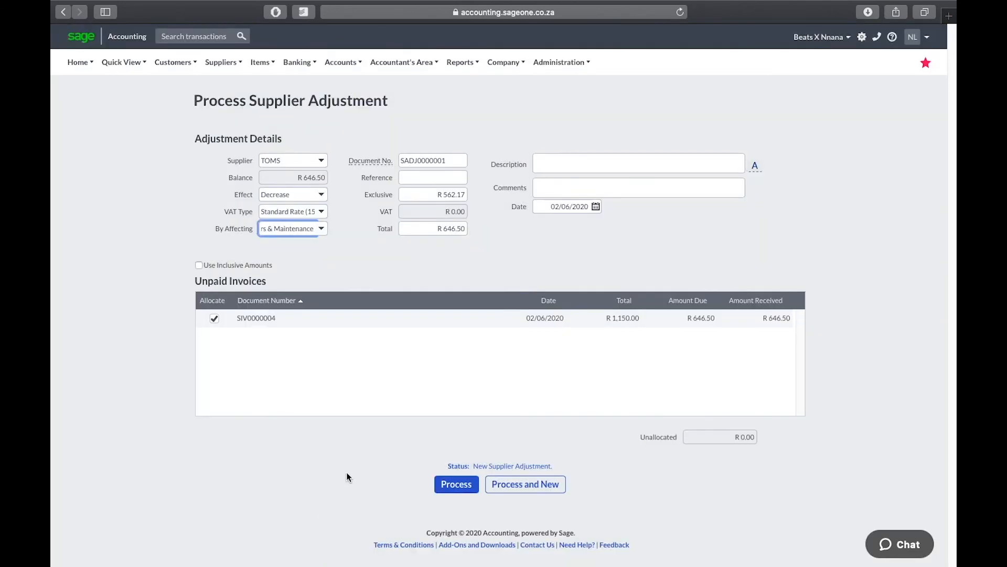
pyautogui.click(457, 489)
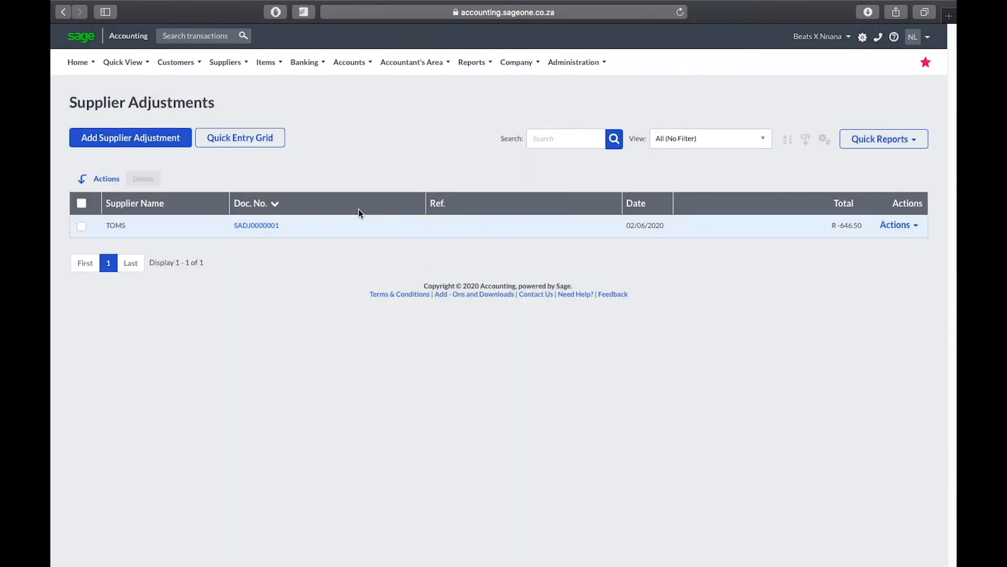
# - View the history of the R 1,150.00 TOMS supplier invoice to check its payment and adjustment entries
pyautogui.click(222, 60)
pyautogui.moveTo(232, 106)
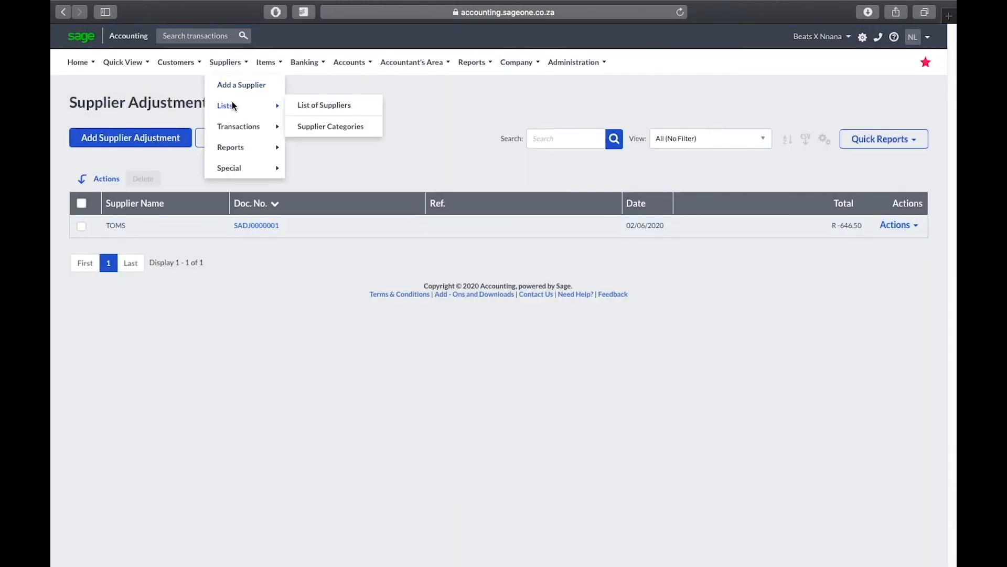
pyautogui.moveTo(252, 126)
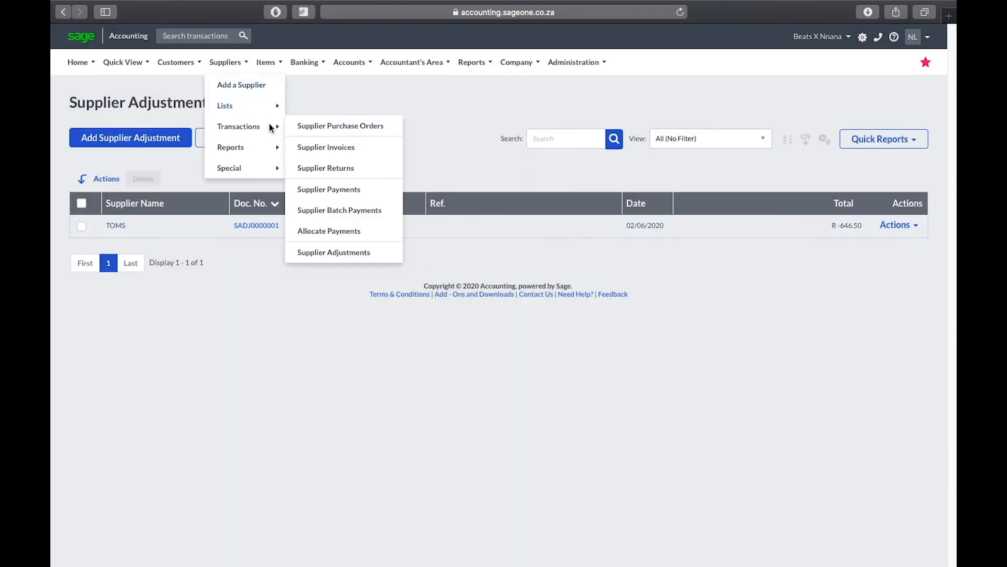
pyautogui.click(329, 151)
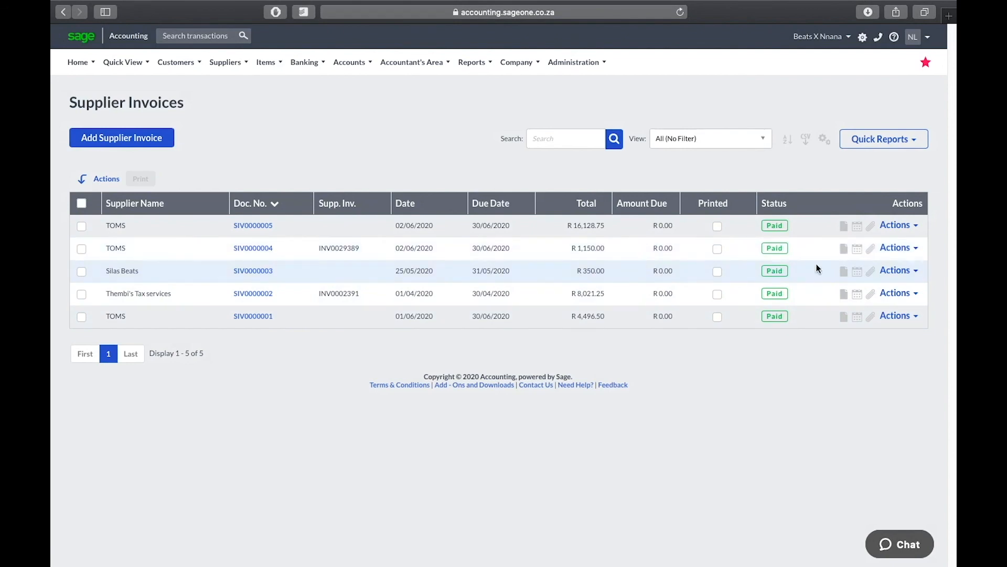
pyautogui.click(893, 249)
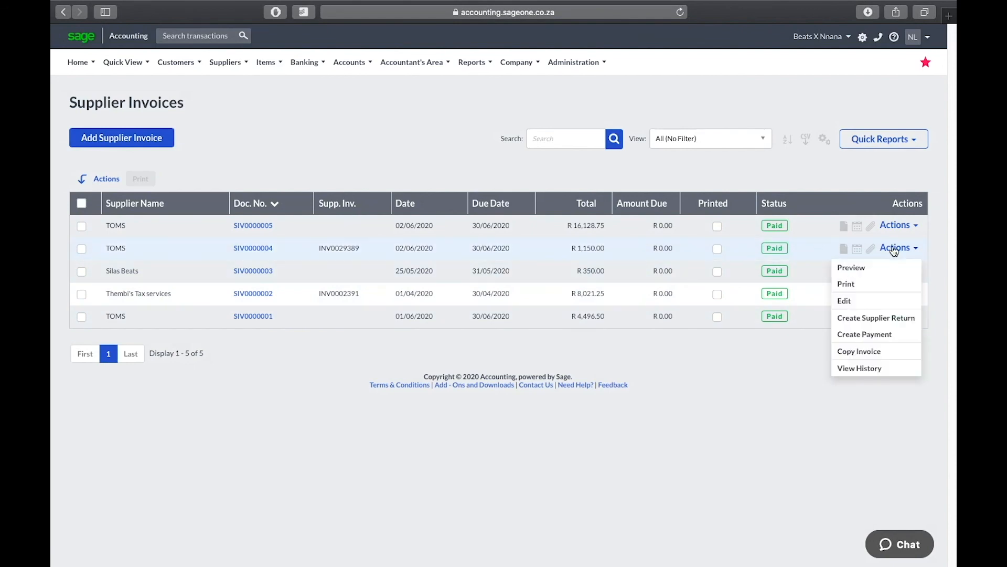
pyautogui.click(871, 369)
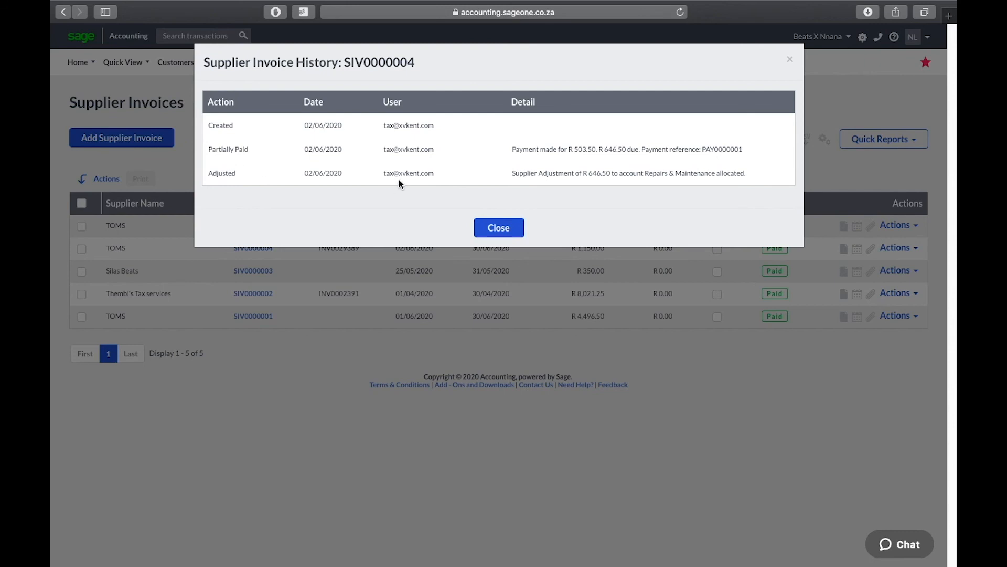
pyautogui.click(492, 230)
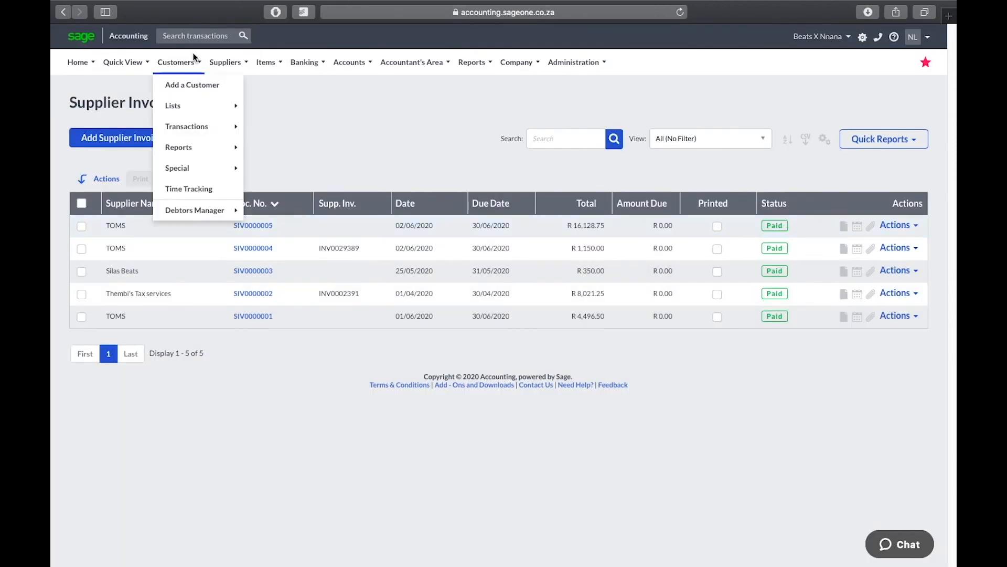
pyautogui.moveTo(231, 63)
pyautogui.moveTo(237, 136)
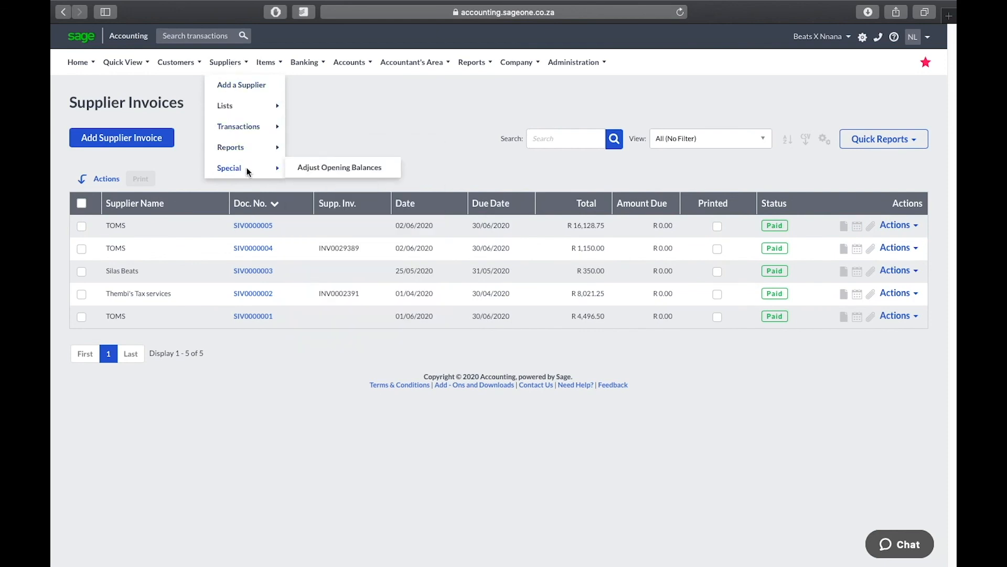
pyautogui.moveTo(253, 152)
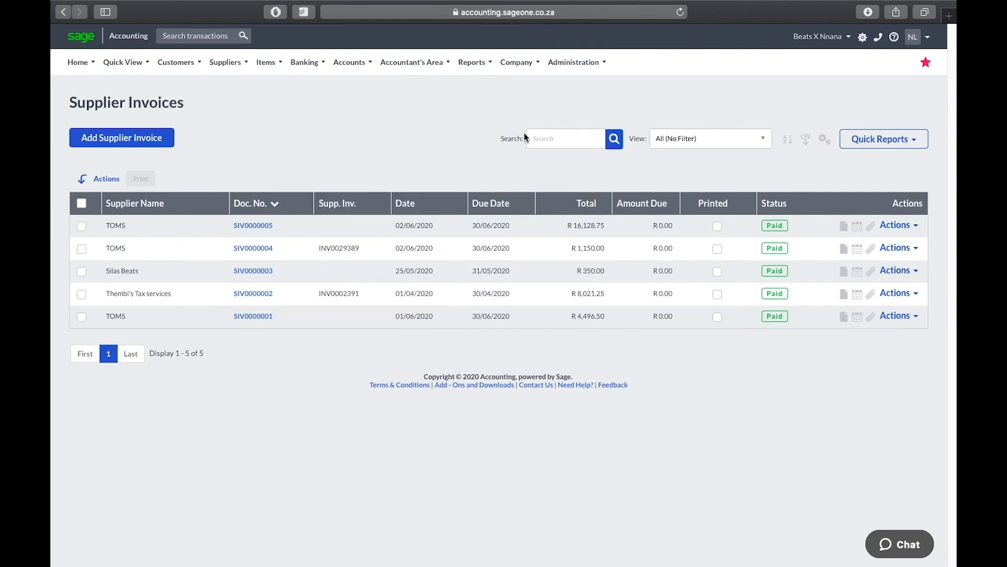
pyautogui.click(570, 138)
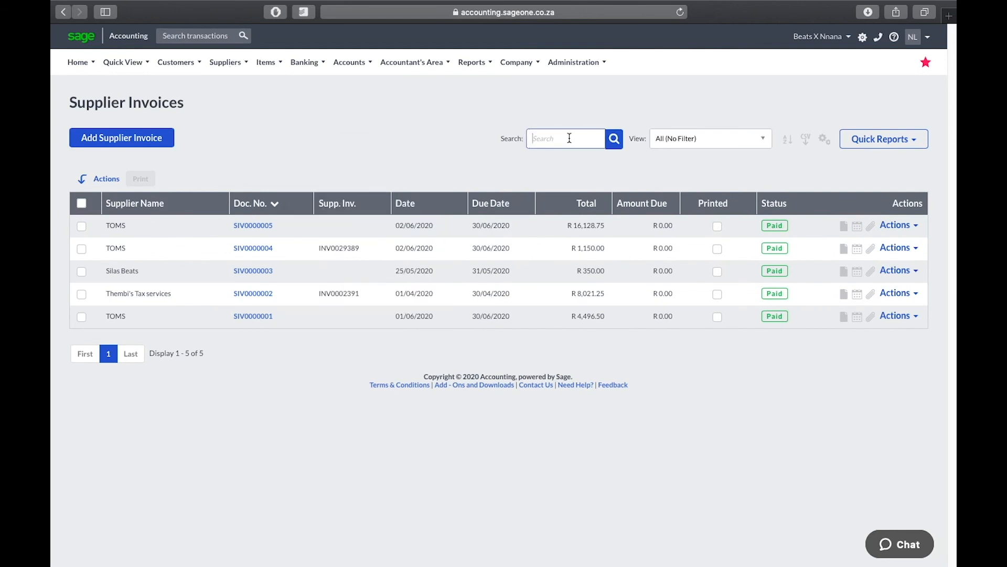